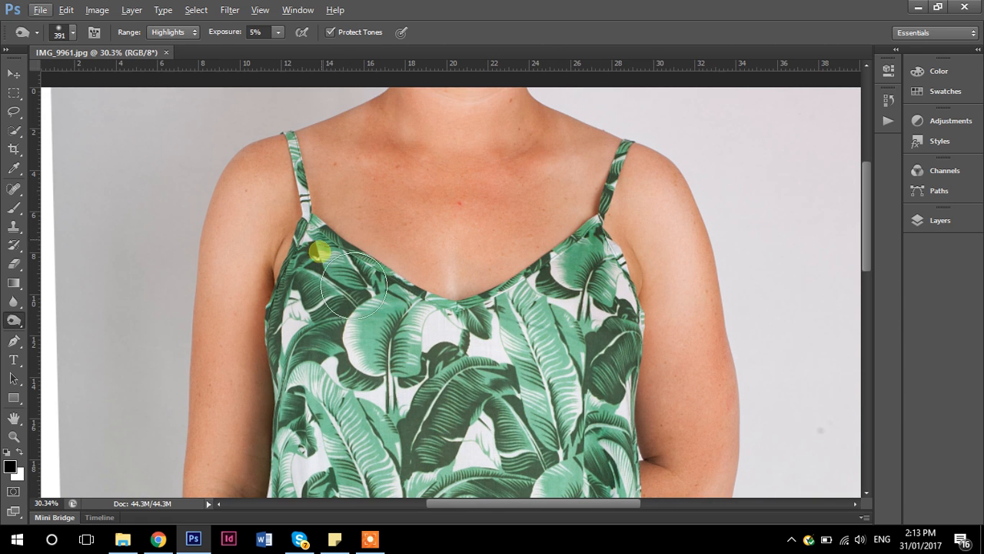
- Remove the dark moles on the upper chest and the red spot at its centre with the Spot Healing Brush
drag(599, 231, 630, 255)
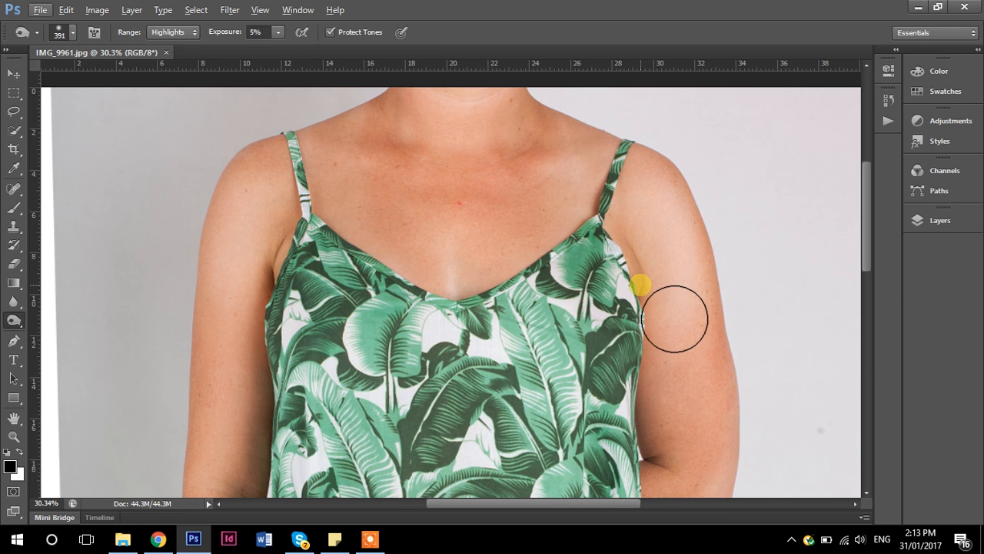
scroll(455, 180, up, 3)
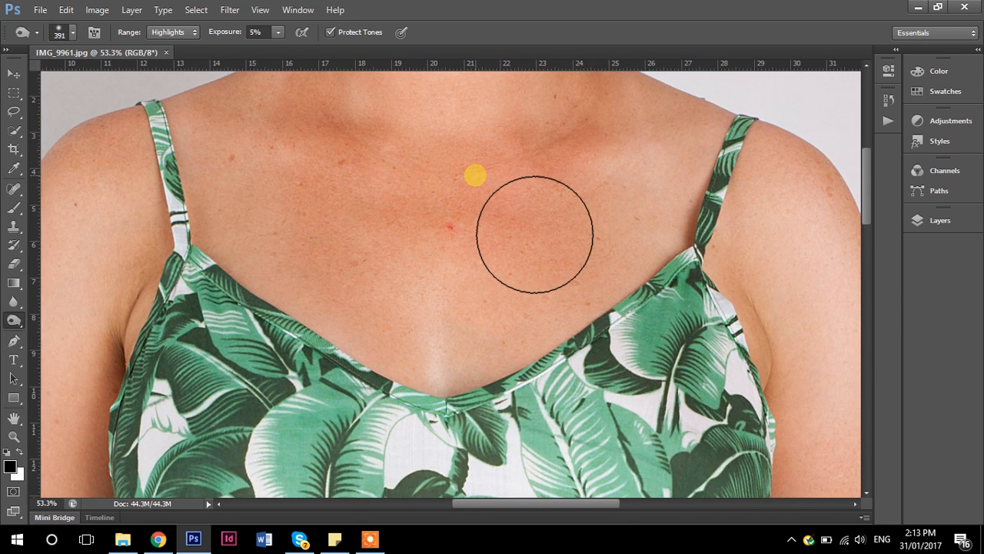
scroll(475, 175, up, 1)
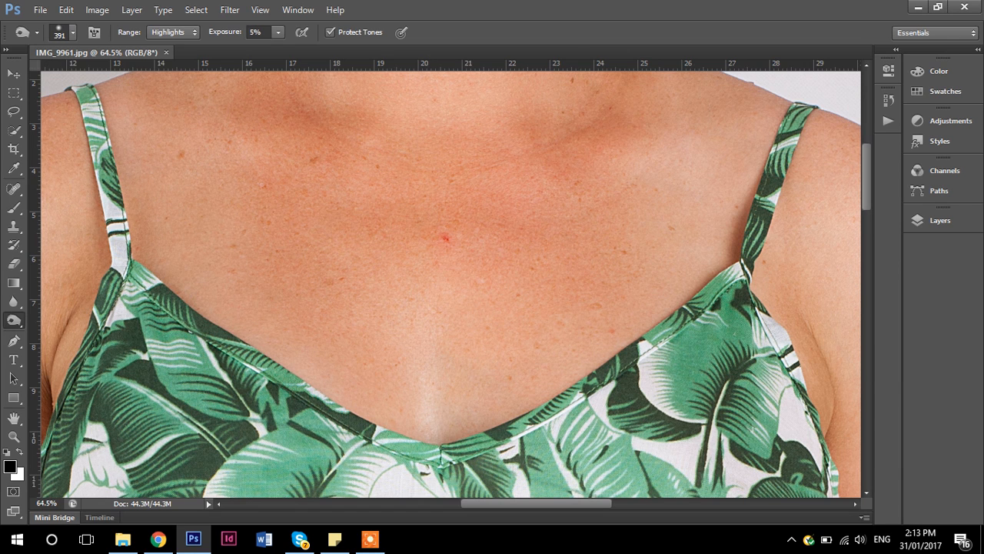
click(13, 190)
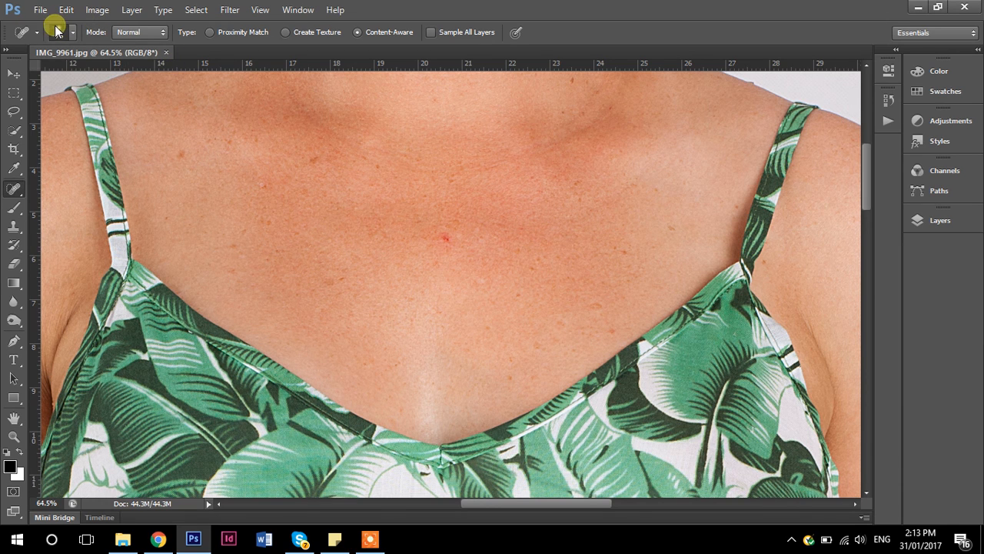
click(182, 153)
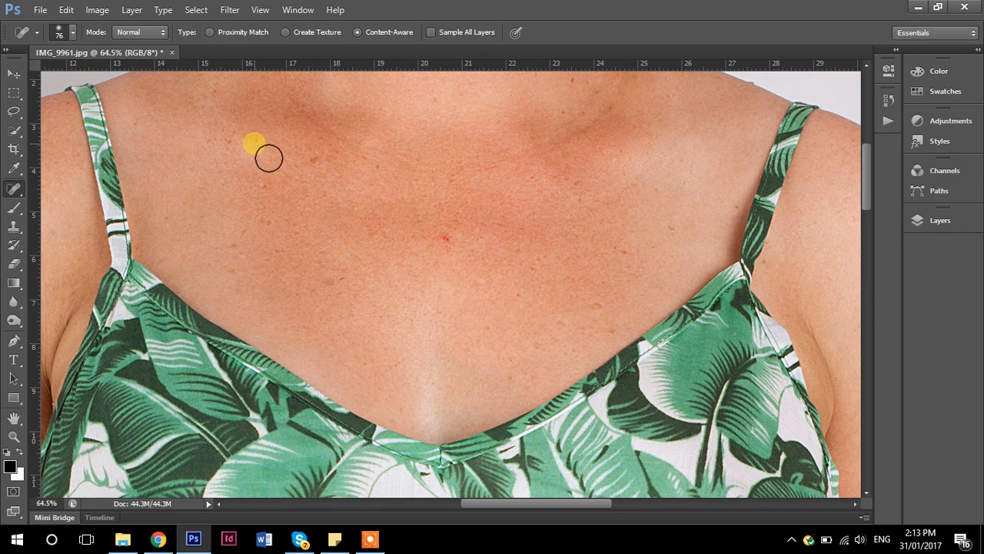
click(331, 169)
click(446, 239)
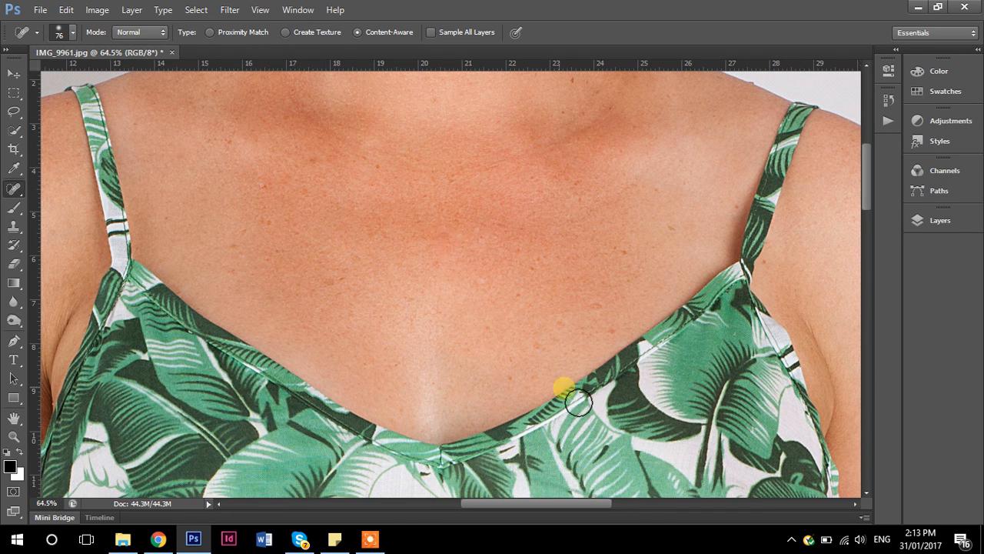
- Heal the remaining freckles on the lower chest and beside the dress strap
drag(341, 291, 358, 309)
drag(596, 298, 541, 337)
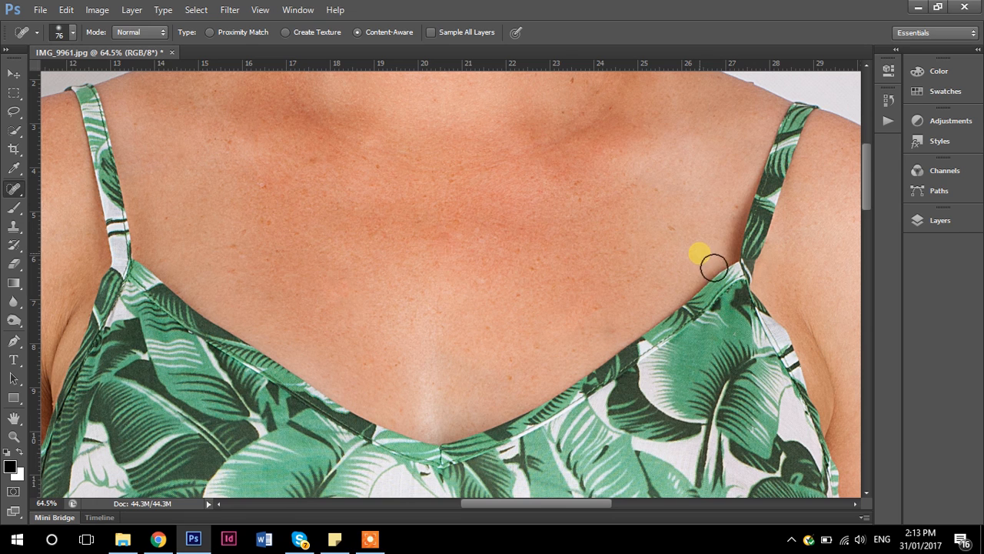
click(751, 220)
click(335, 281)
click(731, 302)
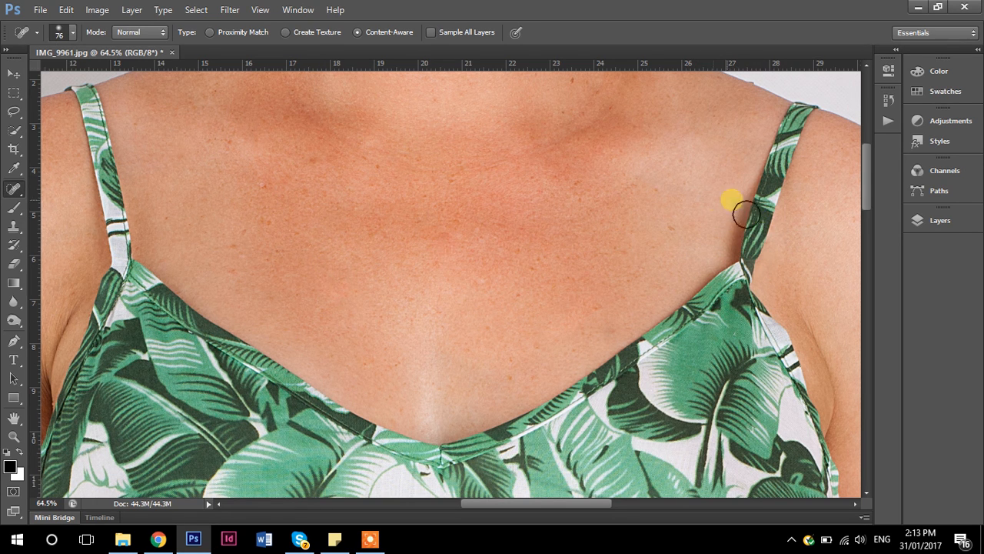
click(693, 335)
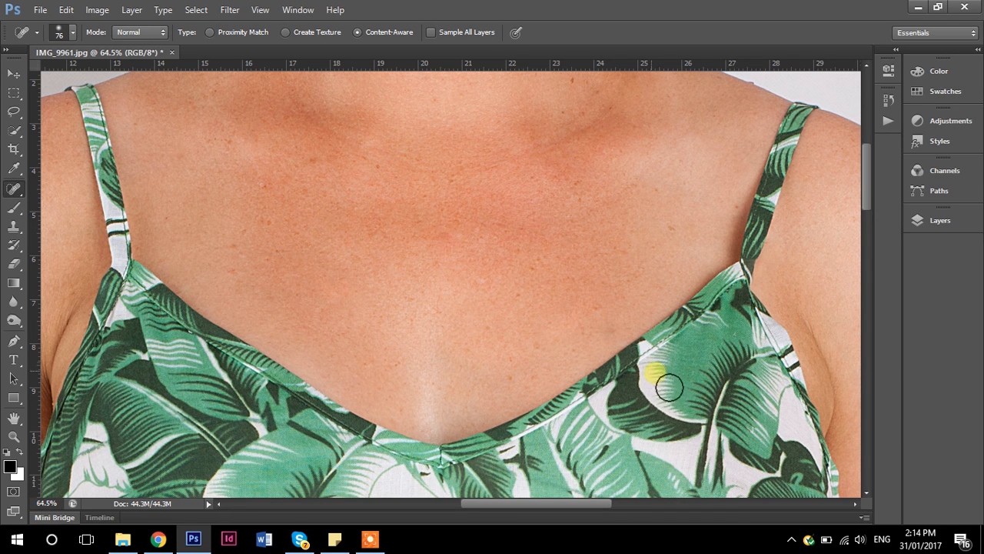
- Set up the Clone Stamp tool with an 80 px brush and 59% opacity
click(14, 227)
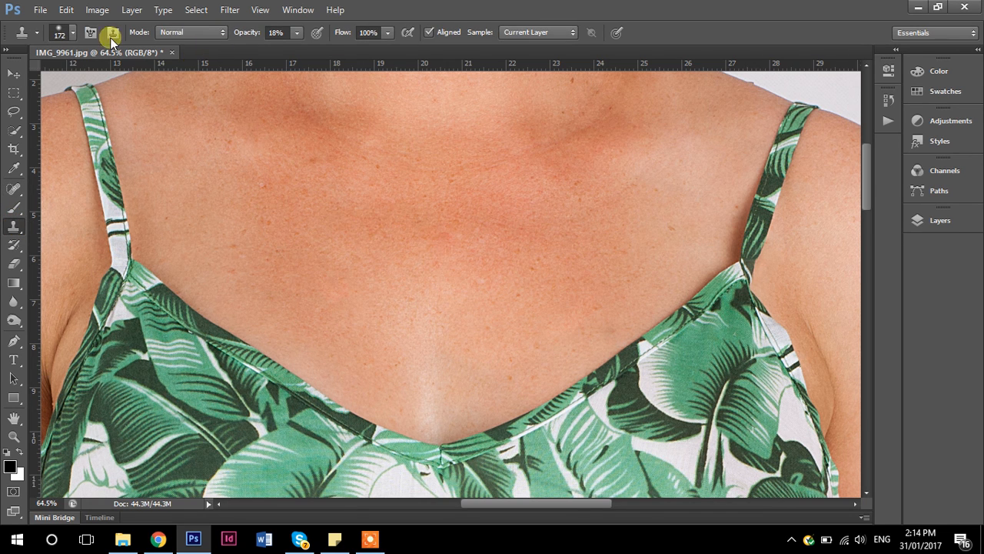
click(66, 31)
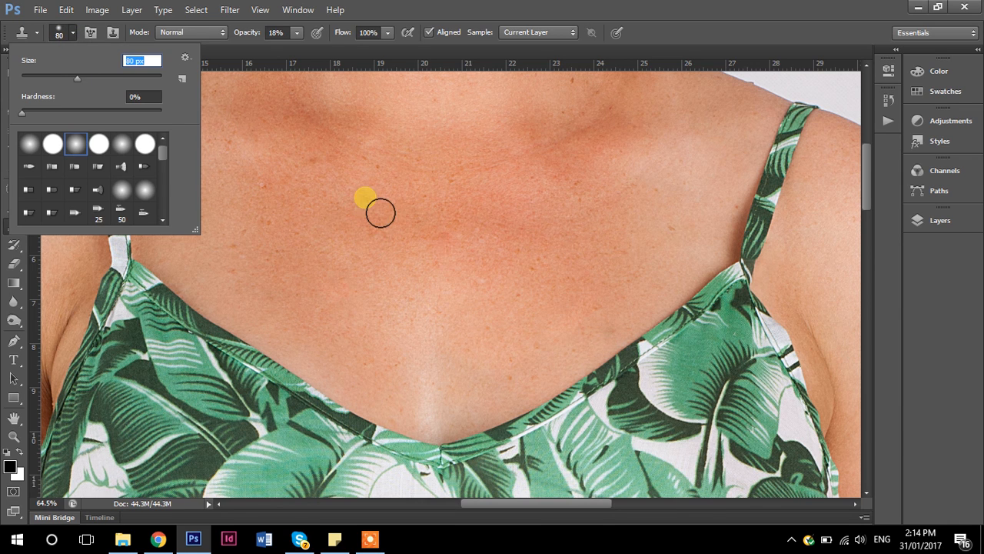
click(296, 34)
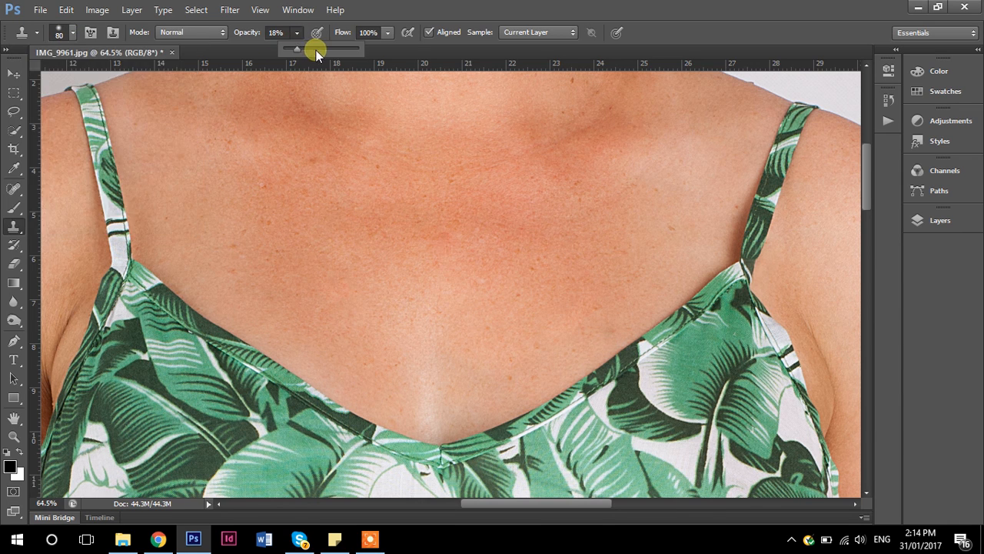
click(328, 48)
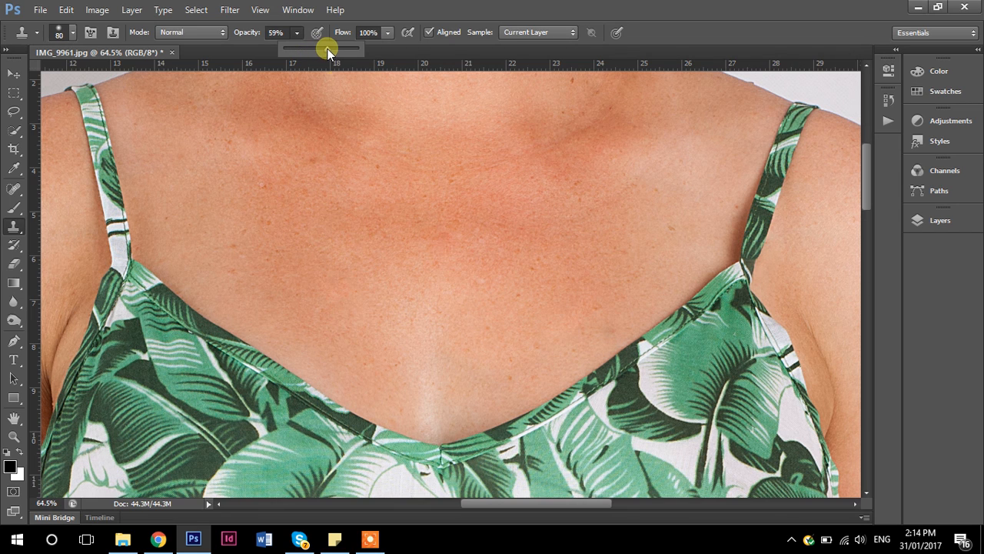
- Clone clean skin over the blemishes across the chest and the mark beside the dress strap
click(344, 189)
mouse_move(343, 177)
mouse_down()
mouse_move(392, 186)
mouse_move(341, 176)
mouse_move(370, 195)
mouse_move(336, 202)
mouse_move(341, 216)
mouse_move(309, 204)
mouse_move(315, 232)
mouse_move(268, 192)
mouse_move(283, 218)
mouse_move(273, 241)
mouse_move(256, 235)
mouse_move(292, 257)
mouse_move(216, 244)
mouse_move(249, 296)
mouse_move(269, 149)
mouse_move(272, 158)
mouse_move(257, 148)
mouse_move(240, 195)
mouse_move(285, 180)
mouse_move(287, 158)
mouse_move(264, 154)
mouse_move(518, 162)
mouse_move(587, 174)
mouse_move(455, 232)
mouse_move(423, 224)
mouse_move(465, 235)
mouse_move(455, 244)
mouse_move(369, 208)
mouse_move(397, 228)
mouse_move(397, 257)
mouse_move(440, 263)
mouse_move(452, 286)
mouse_move(482, 264)
mouse_move(519, 266)
mouse_move(517, 249)
mouse_move(552, 283)
mouse_move(508, 226)
mouse_move(581, 227)
mouse_move(552, 264)
mouse_move(535, 266)
mouse_move(552, 280)
mouse_move(529, 307)
mouse_move(491, 290)
mouse_move(583, 303)
mouse_move(568, 316)
mouse_move(579, 299)
mouse_move(613, 326)
mouse_move(616, 344)
mouse_move(614, 285)
mouse_move(669, 222)
mouse_move(651, 235)
mouse_move(671, 209)
mouse_move(650, 209)
mouse_move(687, 256)
mouse_move(692, 241)
mouse_move(635, 289)
mouse_move(611, 282)
mouse_move(604, 256)
mouse_move(701, 205)
mouse_move(687, 202)
mouse_move(696, 156)
mouse_move(705, 168)
mouse_move(743, 174)
mouse_move(670, 156)
mouse_move(730, 147)
mouse_move(642, 321)
mouse_move(641, 222)
mouse_move(569, 222)
mouse_move(592, 215)
mouse_up()
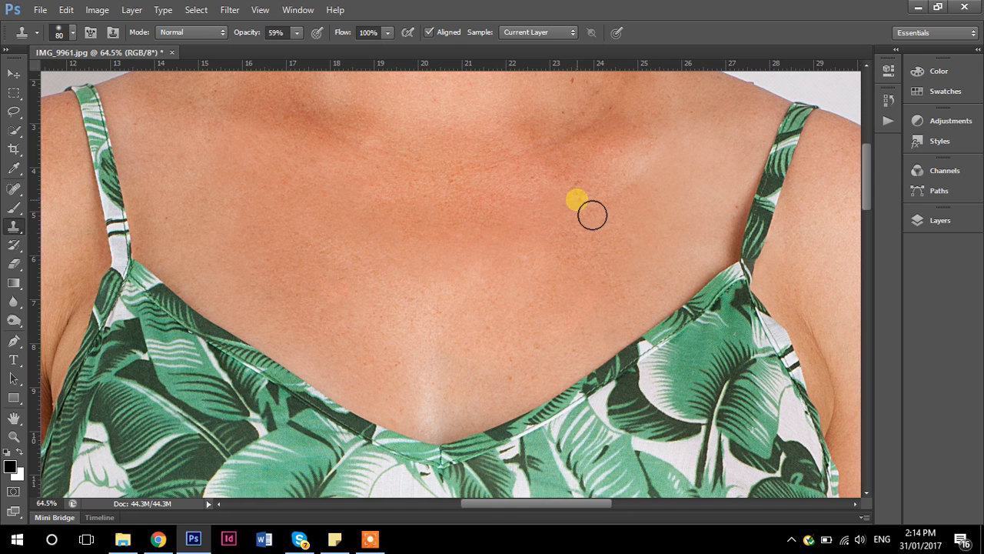
key(space)
drag(714, 189, 673, 213)
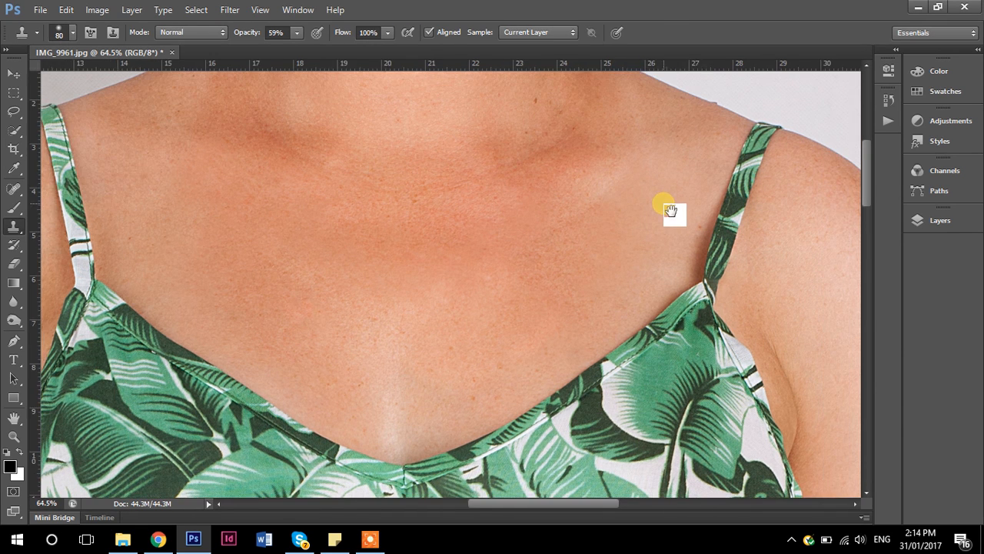
drag(519, 342, 444, 367)
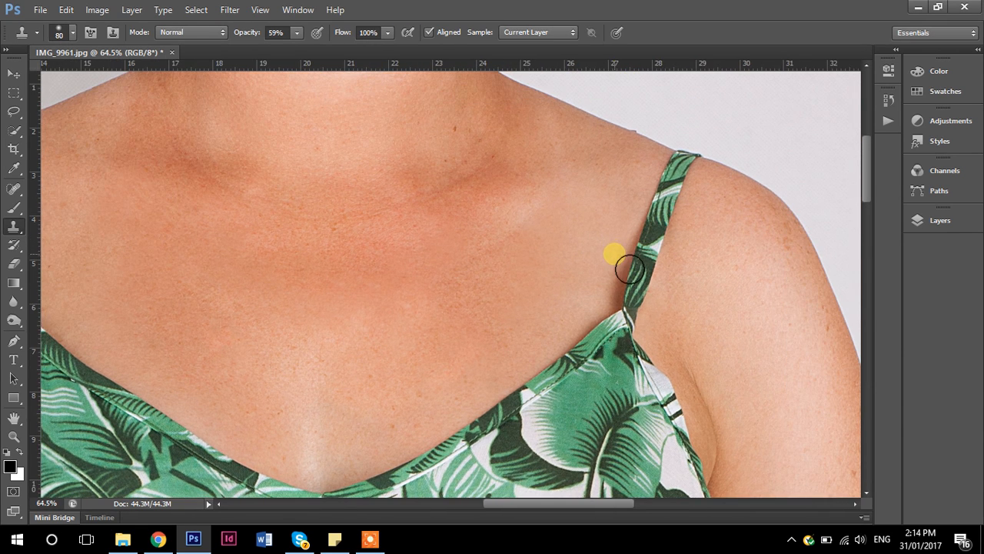
alt+click(612, 240)
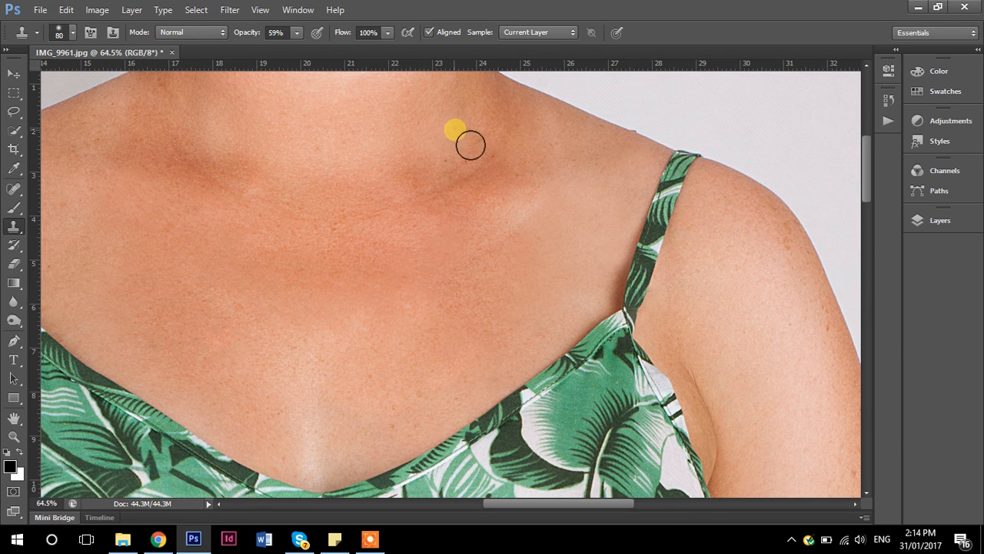
- Clone smooth skin over the spots at the base of the neck and the creases higher up
alt+click(492, 114)
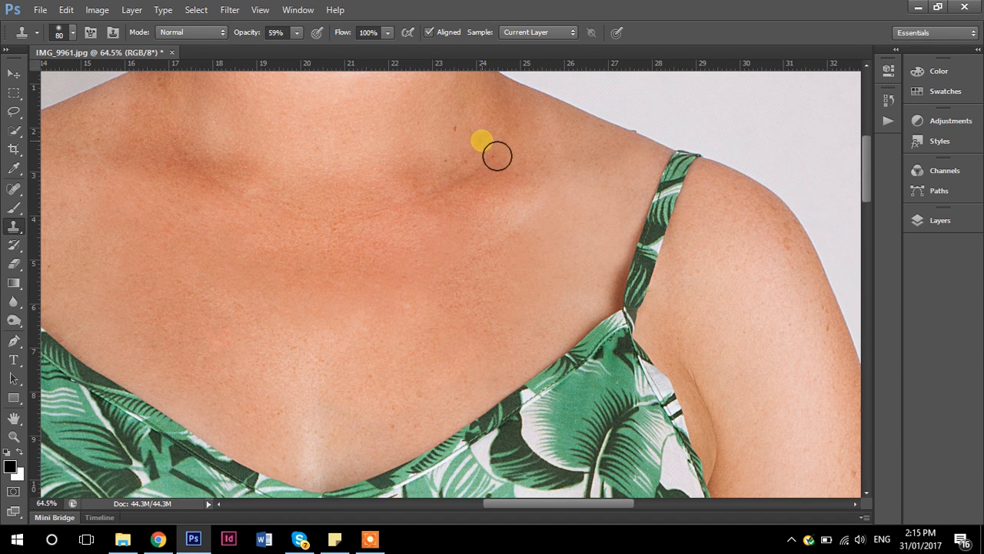
drag(285, 188, 351, 300)
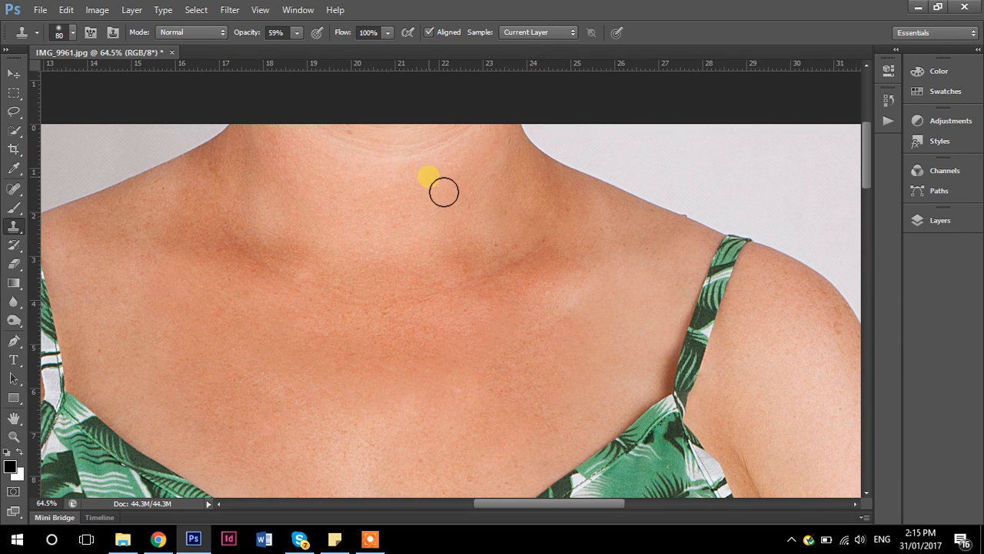
mouse_move(468, 161)
mouse_down()
mouse_move(337, 151)
mouse_move(336, 143)
mouse_move(446, 158)
mouse_move(475, 152)
mouse_up()
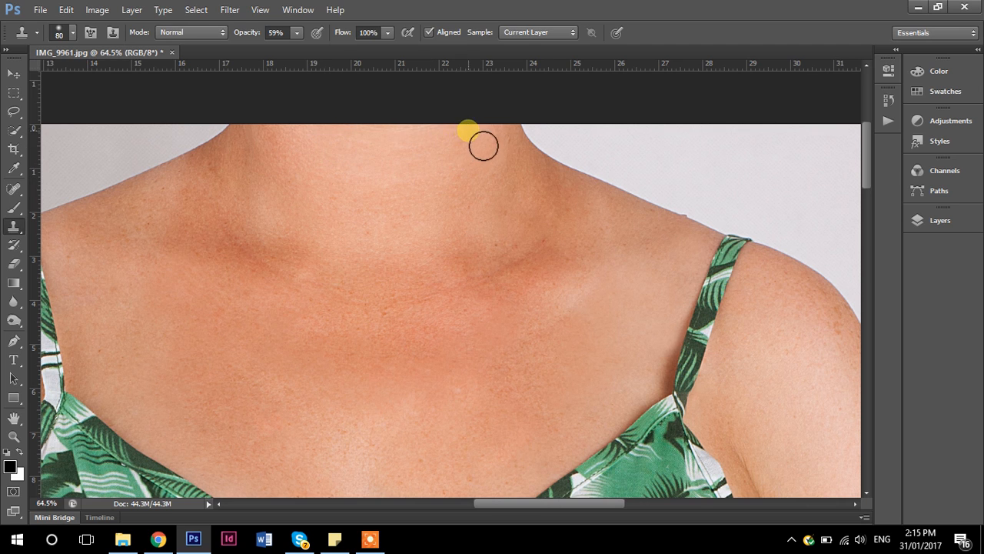
alt+click(378, 200)
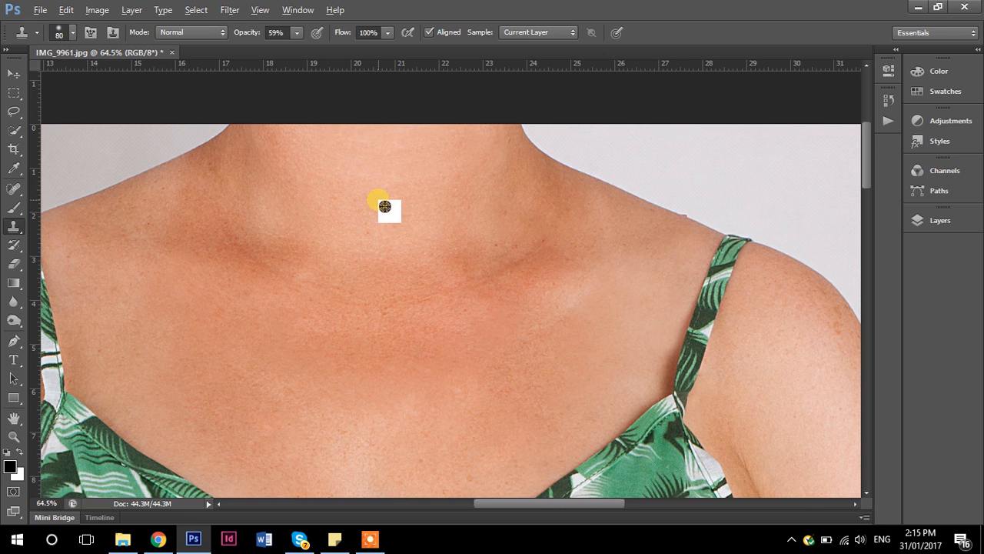
- Clone even skin over the remaining marks around both collarbones and the upper chest
mouse_move(384, 255)
mouse_down()
mouse_move(266, 177)
mouse_move(237, 198)
mouse_move(228, 187)
mouse_move(217, 233)
mouse_up()
alt+click(169, 229)
alt+click(235, 338)
drag(379, 397, 479, 354)
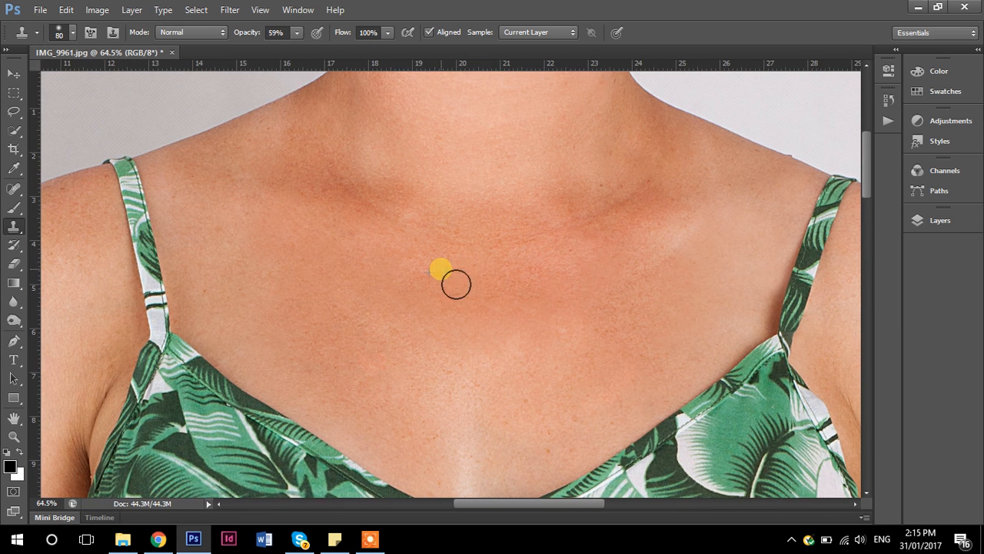
drag(672, 228, 569, 271)
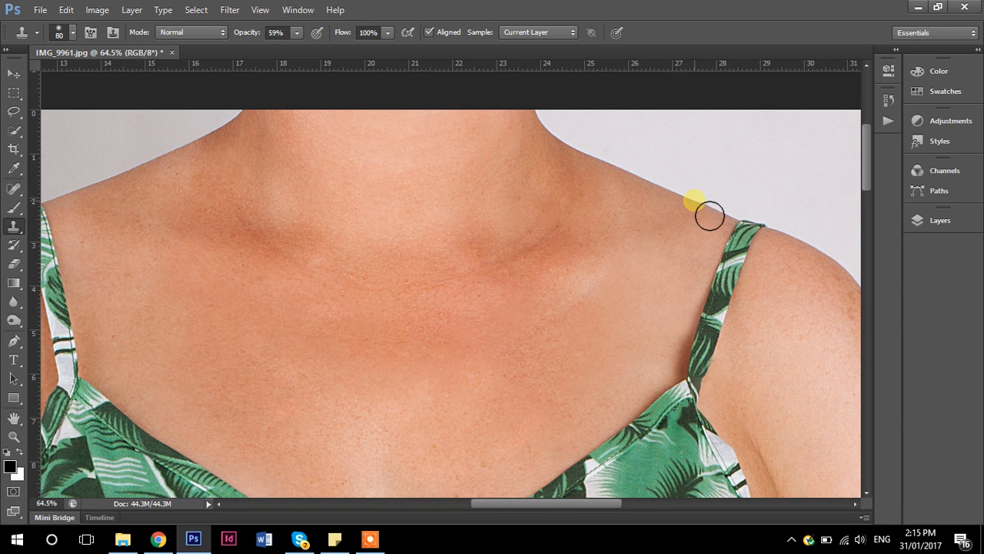
- Clone clean skin over the moles on the shoulder and outer upper arm on the photo's left side
drag(260, 329, 525, 301)
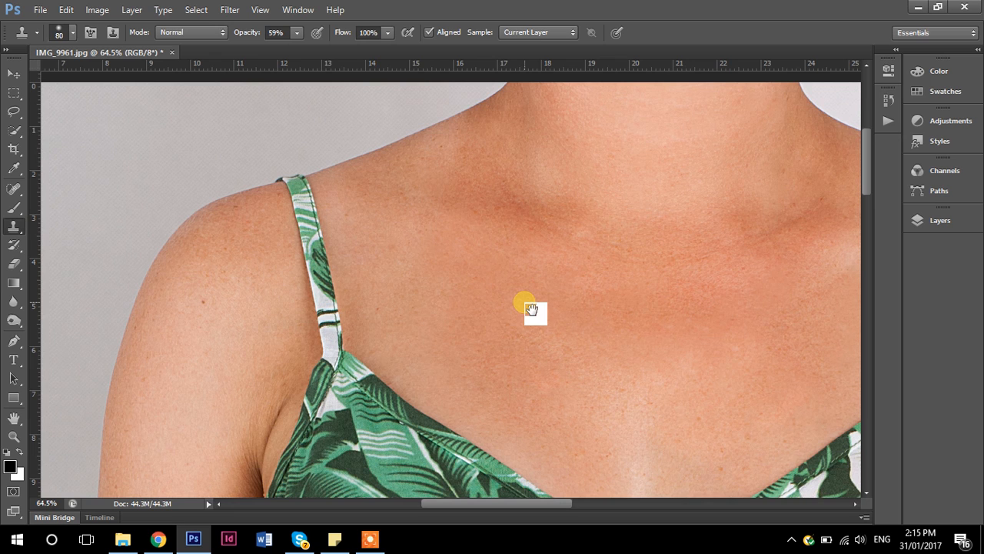
scroll(358, 249, up, 2)
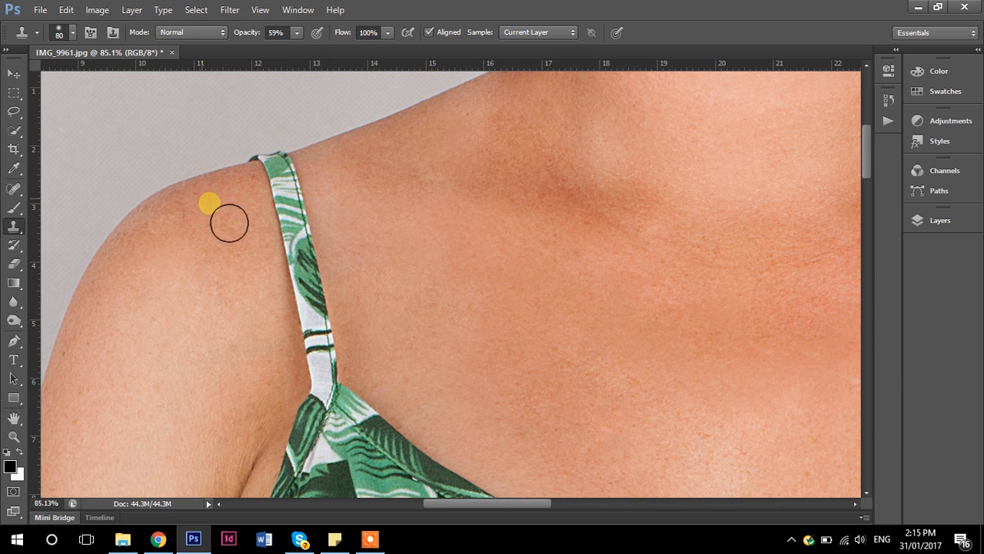
drag(210, 374, 494, 66)
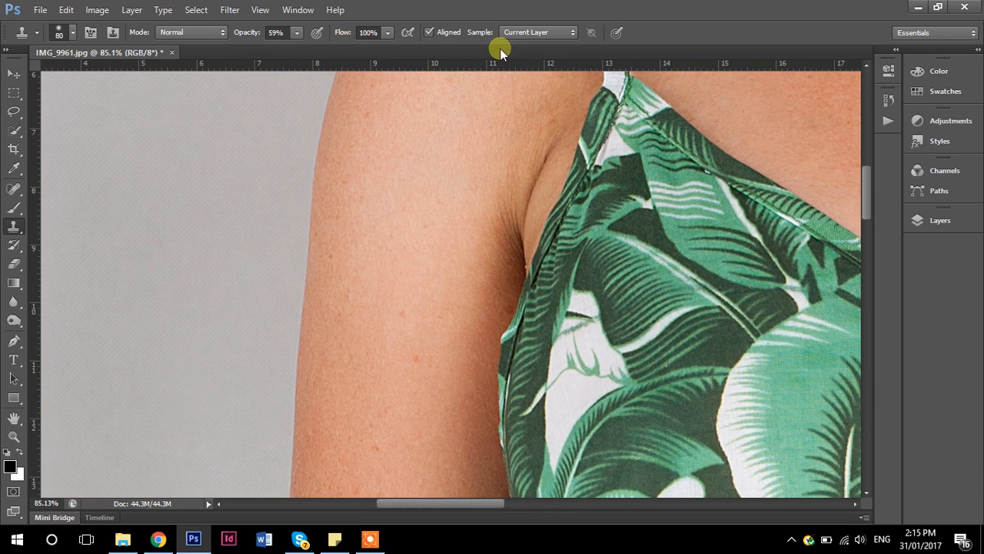
scroll(428, 253, up, 3)
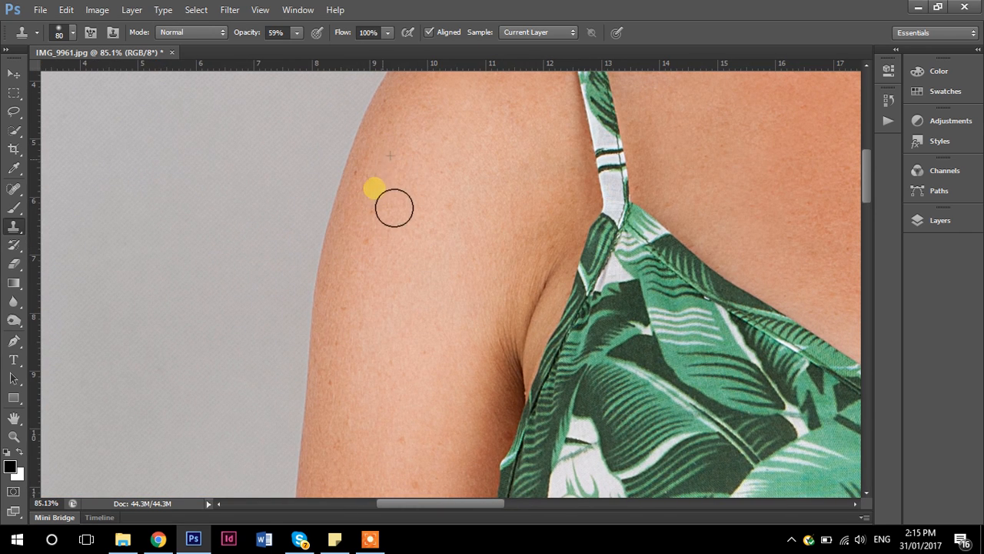
drag(416, 271, 413, 152)
alt+click(350, 174)
click(347, 197)
- Clone out the spots down the rest of the same upper arm
mouse_move(371, 228)
mouse_down()
mouse_move(362, 274)
mouse_move(439, 290)
mouse_move(437, 357)
mouse_move(459, 355)
mouse_move(443, 372)
mouse_move(439, 281)
mouse_move(463, 427)
mouse_up()
drag(470, 327, 468, 111)
mouse_move(425, 219)
mouse_down()
mouse_move(385, 366)
mouse_move(363, 367)
mouse_move(321, 455)
mouse_move(330, 413)
mouse_move(356, 462)
mouse_move(384, 412)
mouse_move(396, 431)
mouse_move(434, 406)
mouse_move(445, 427)
mouse_move(466, 415)
mouse_move(405, 452)
mouse_move(393, 286)
mouse_up()
alt+click(403, 194)
mouse_move(374, 233)
mouse_down()
mouse_move(354, 266)
mouse_move(334, 343)
mouse_move(336, 323)
mouse_move(381, 405)
mouse_move(396, 211)
mouse_move(334, 292)
mouse_move(338, 423)
mouse_move(325, 410)
mouse_up()
- Clone smooth skin over the freckles around the elbow and upper forearm
drag(360, 343, 405, 112)
alt+click(379, 384)
click(394, 412)
click(457, 373)
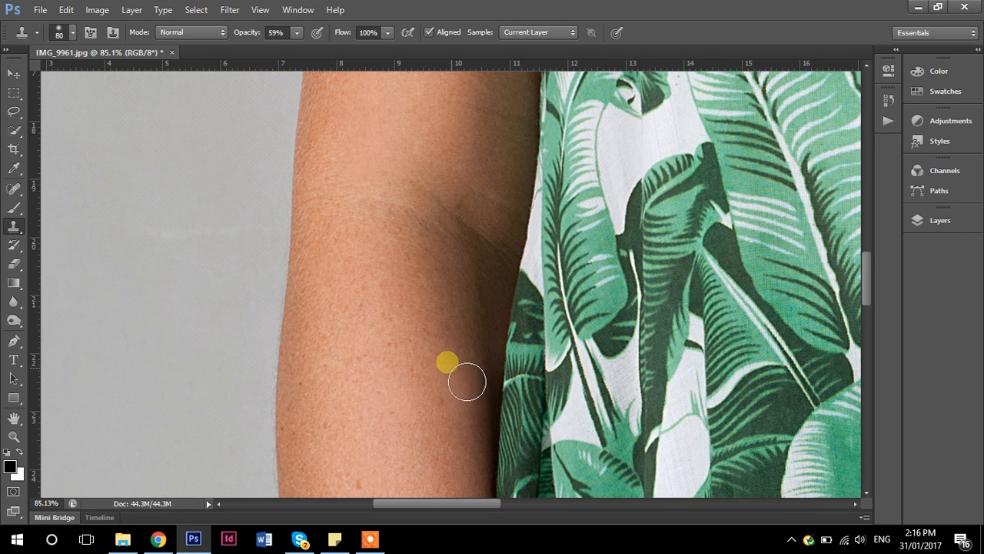
alt+click(459, 352)
click(454, 369)
click(453, 416)
alt+click(391, 406)
click(314, 409)
click(310, 383)
- Clone nearby skin over the moles and freckles in the middle of the forearm
drag(408, 419, 418, 245)
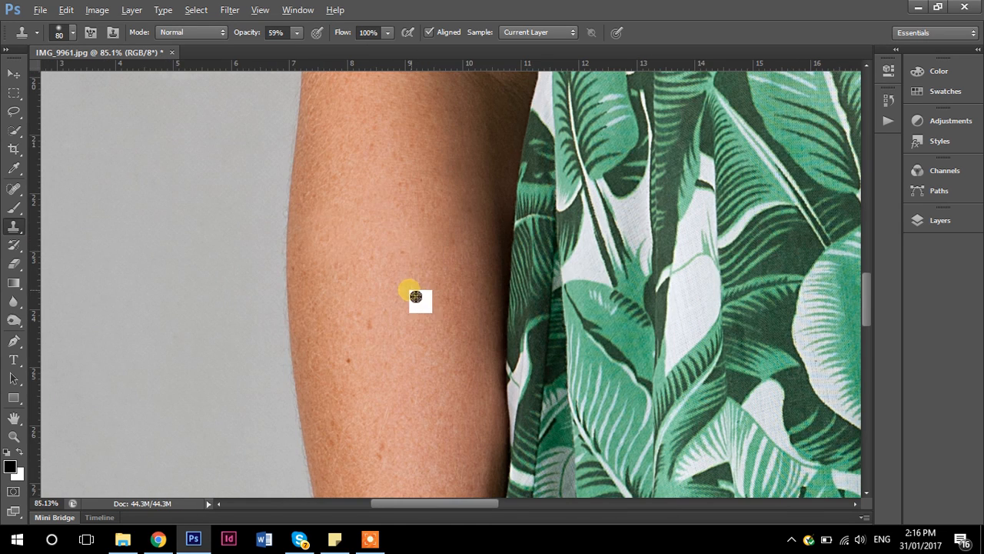
click(340, 269)
click(351, 349)
click(372, 448)
alt+click(332, 379)
alt+click(424, 237)
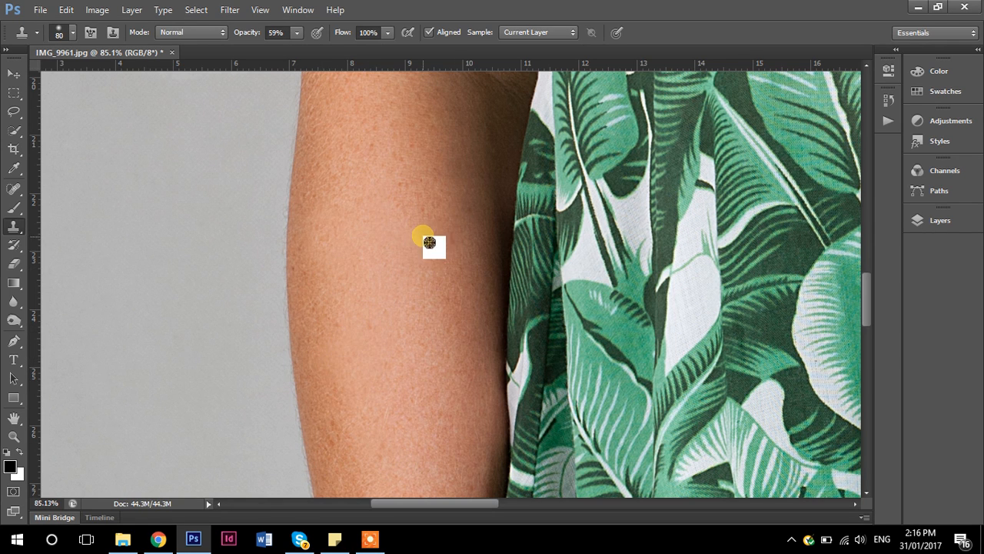
- Clone out the marks on the lower forearm, undoing one stroke and stamping the skin again
scroll(418, 259, down, 3)
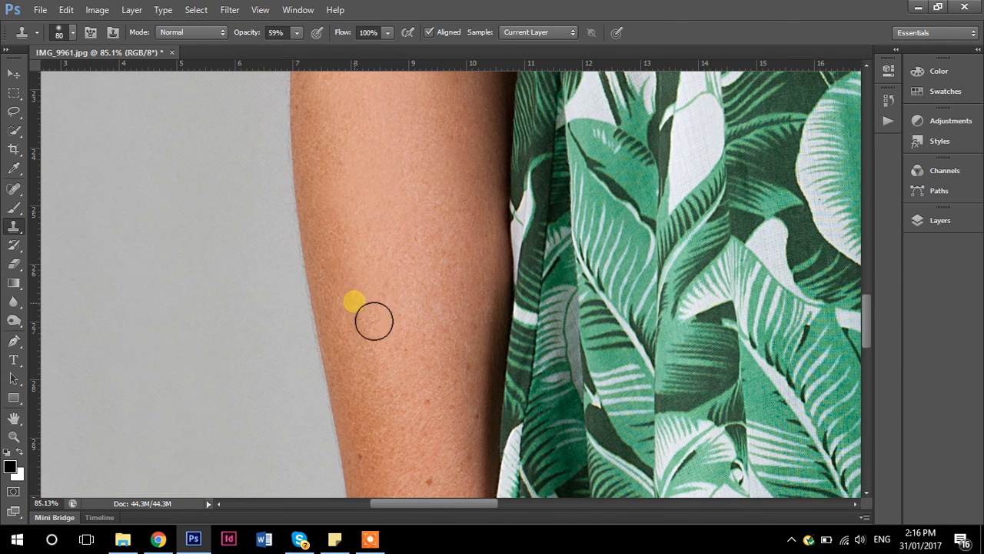
alt+click(435, 307)
mouse_move(453, 343)
mouse_down()
mouse_move(449, 316)
mouse_move(459, 299)
mouse_up()
key(ctrl+z)
alt+click(456, 344)
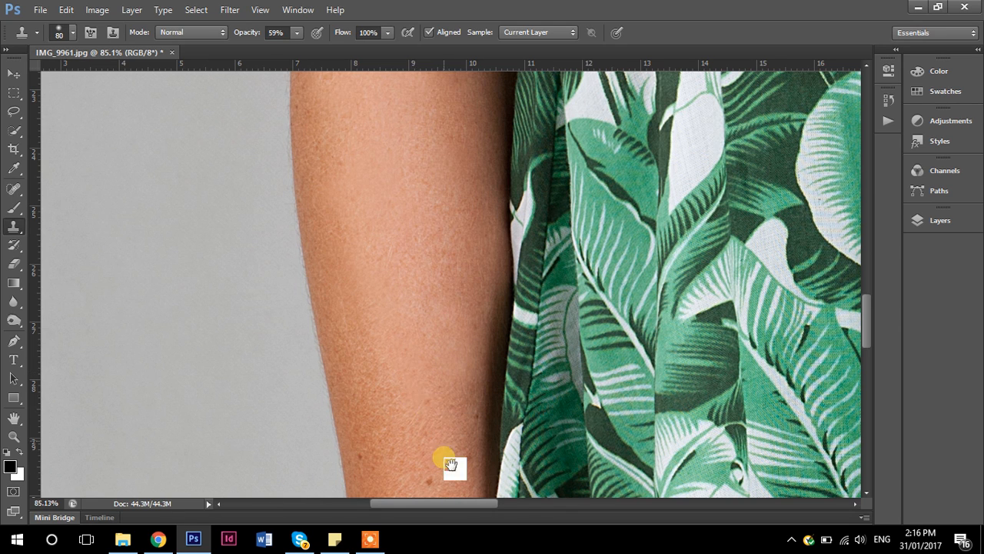
- Clone clean skin over the dark spots on the forearm just above the wrist
drag(442, 454, 433, 327)
alt+click(459, 194)
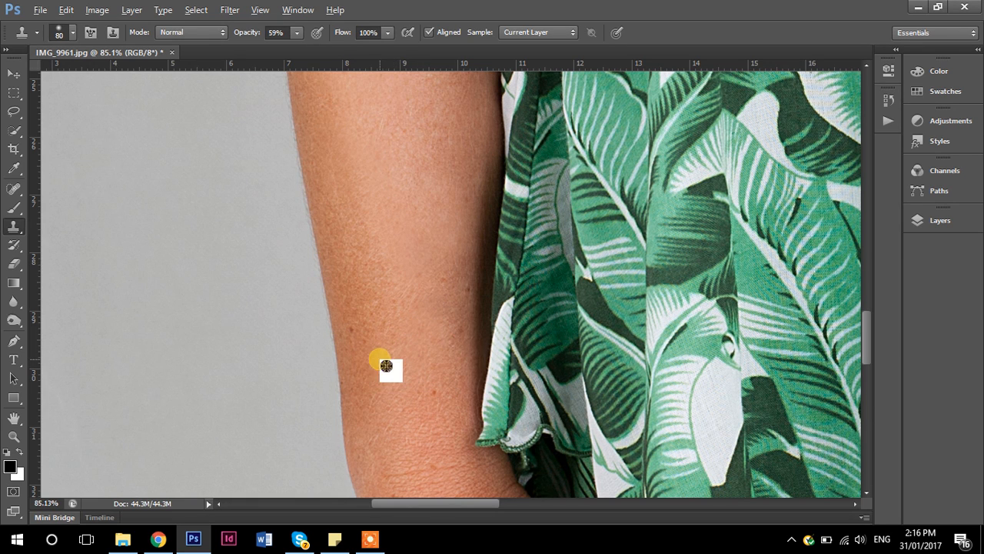
mouse_move(393, 341)
mouse_down()
mouse_move(413, 409)
mouse_move(431, 358)
mouse_move(455, 414)
mouse_move(441, 368)
mouse_move(469, 357)
mouse_move(471, 321)
mouse_up()
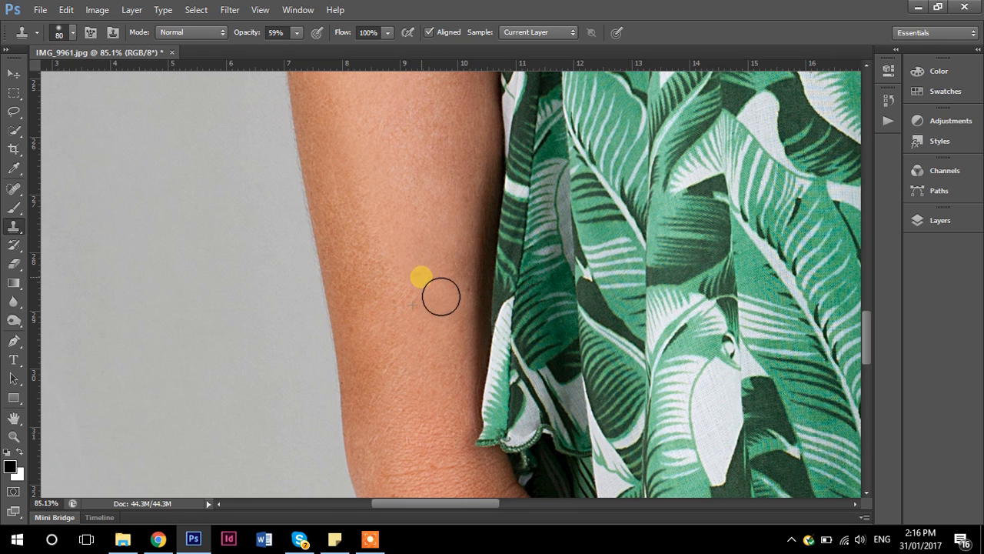
drag(439, 424, 417, 154)
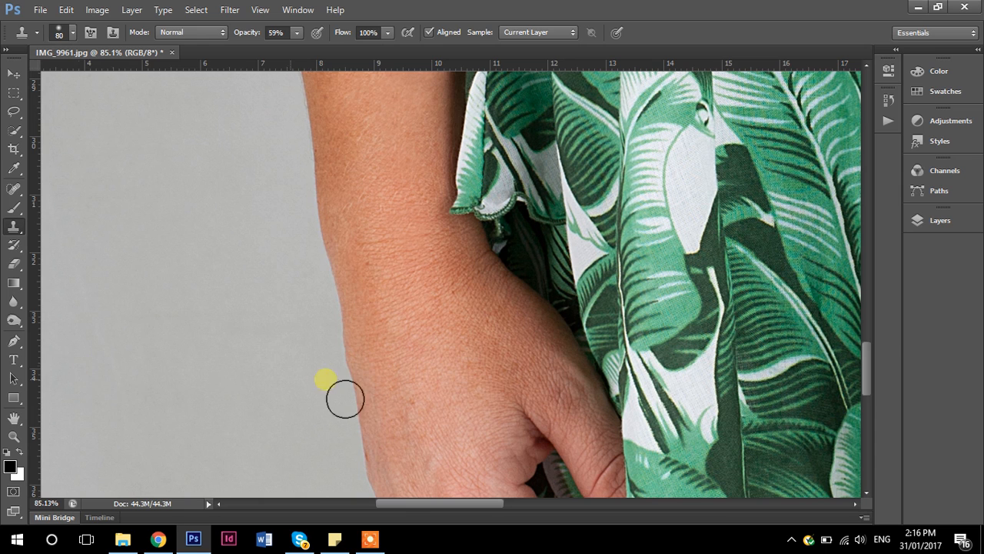
- Examine the wrist, hand and fingers beside the dress for remaining marks
drag(476, 396, 405, 229)
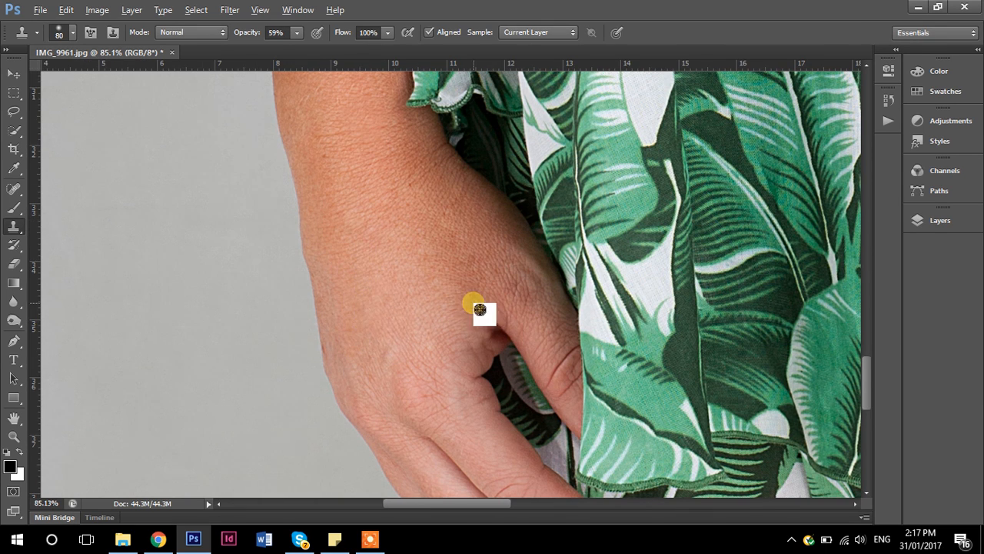
scroll(387, 193, up, 2)
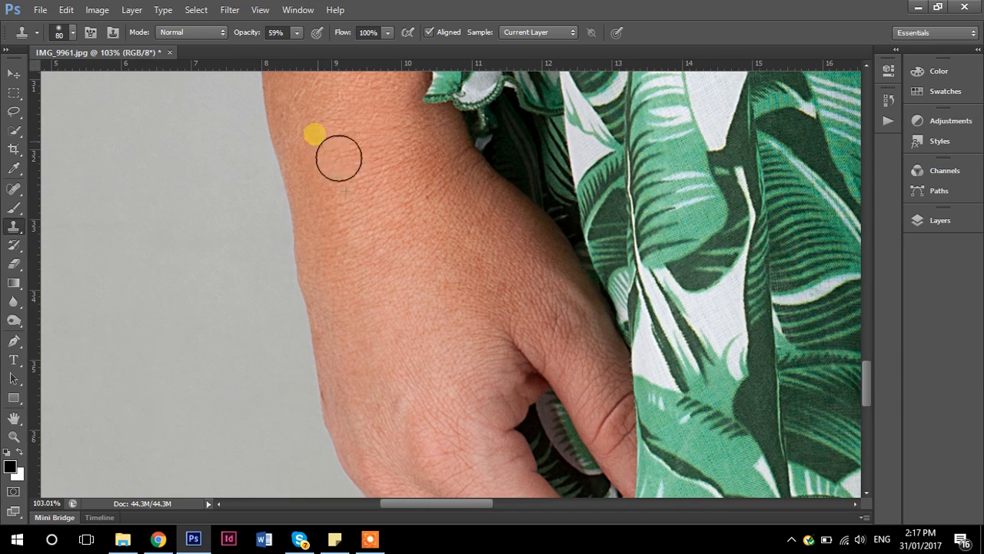
scroll(605, 302, down, 2)
scroll(598, 295, down, 6)
drag(403, 278, 240, 206)
scroll(412, 327, up, 4)
scroll(415, 334, up, 1)
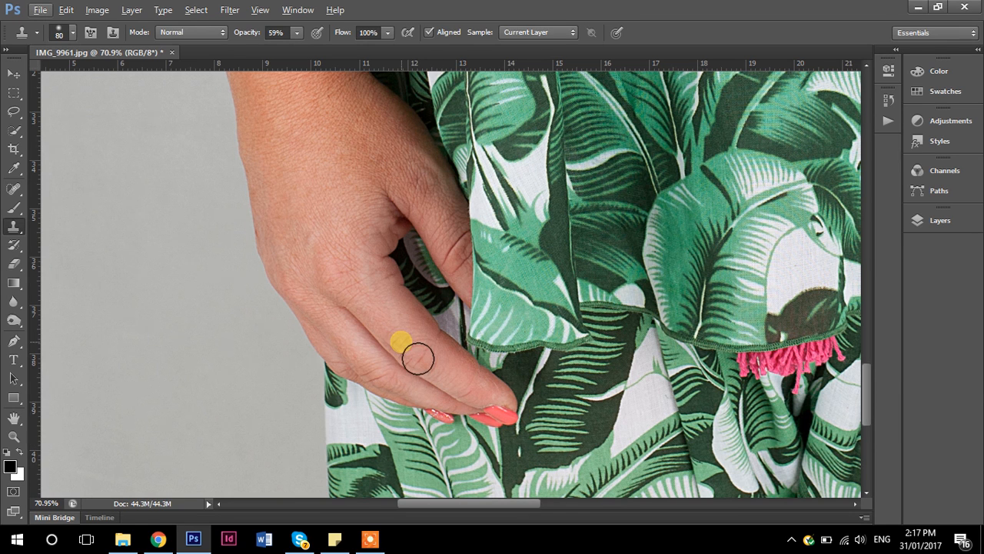
scroll(415, 262, down, 3)
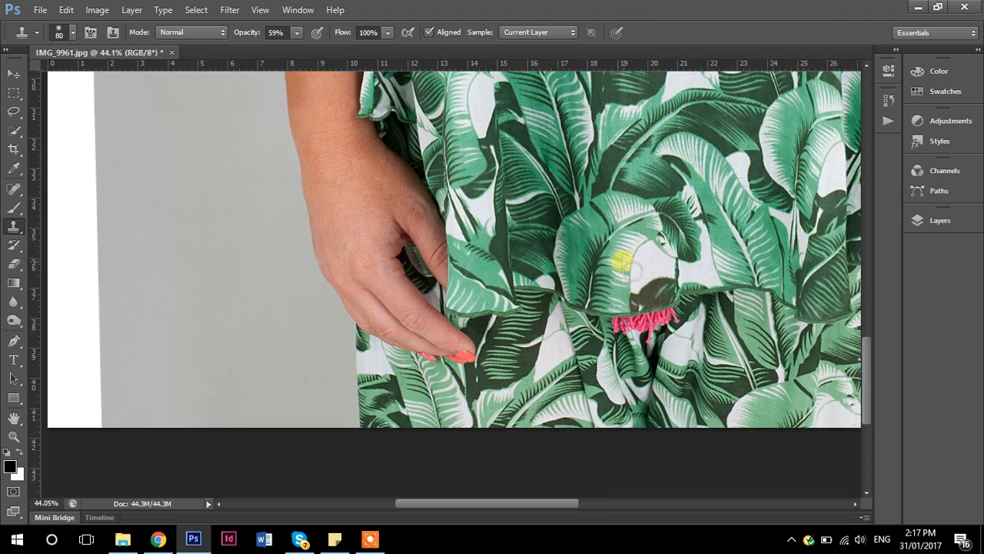
- Clone clean skin over the dark moles just above the elbow crease of the arm held behind the back
drag(678, 277, 277, 307)
scroll(538, 166, up, 4)
mouse_move(605, 160)
mouse_down()
mouse_move(586, 410)
mouse_move(566, 201)
mouse_move(594, 253)
mouse_move(558, 219)
mouse_move(562, 254)
mouse_up()
alt+click(576, 255)
click(587, 277)
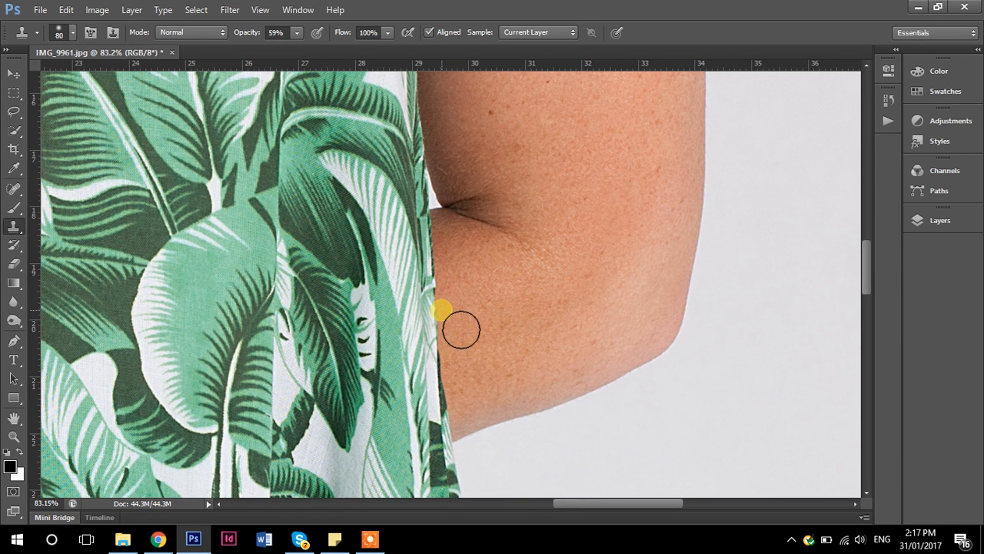
- Clone smooth skin over the moles and freckles along the middle of the same upper arm
drag(565, 154, 528, 384)
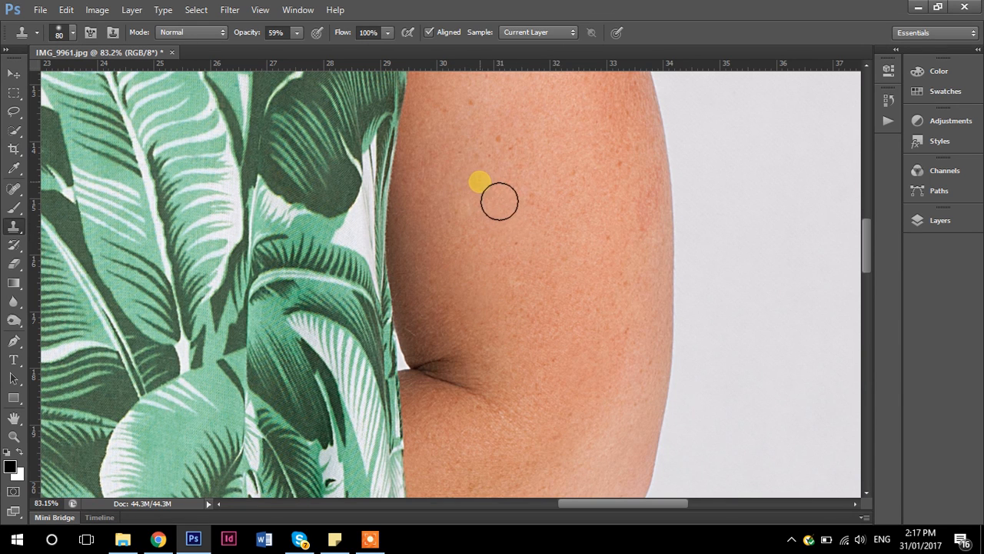
click(500, 142)
click(466, 100)
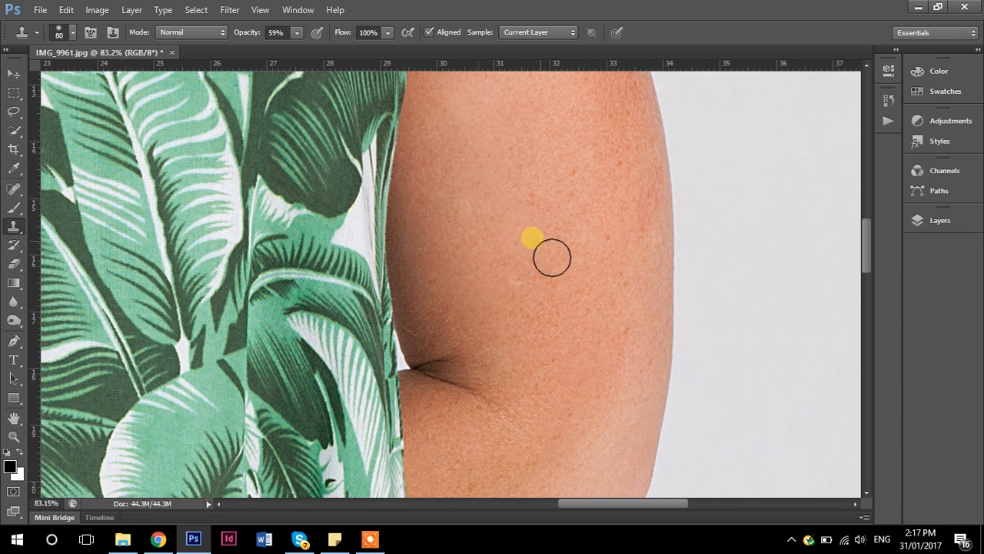
drag(569, 188, 564, 379)
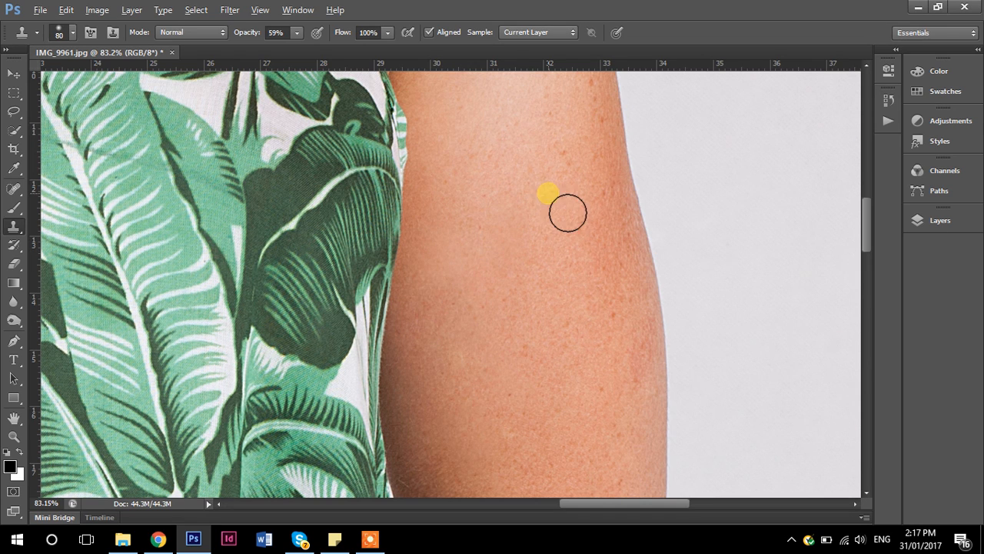
alt+click(579, 233)
drag(605, 276, 614, 329)
- Clone nearby skin over the brown spots near the outer edge of the upper arm, level with the armpit
scroll(536, 281, up, 5)
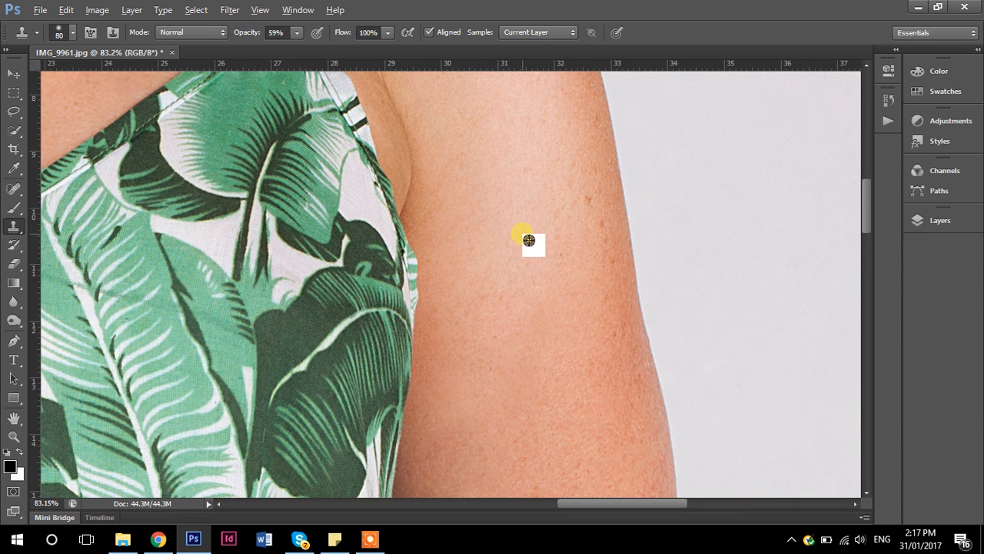
alt+click(581, 184)
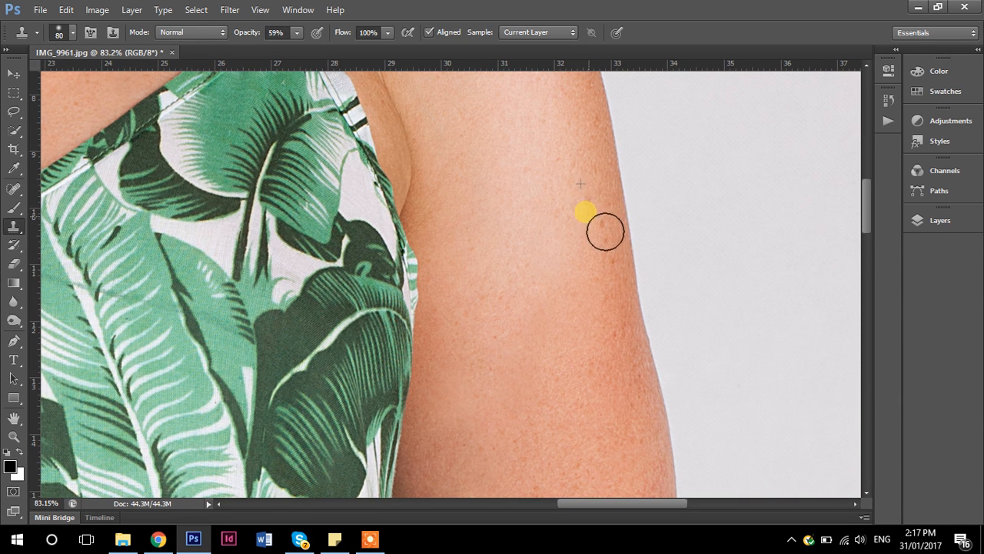
alt+click(577, 242)
alt+click(567, 175)
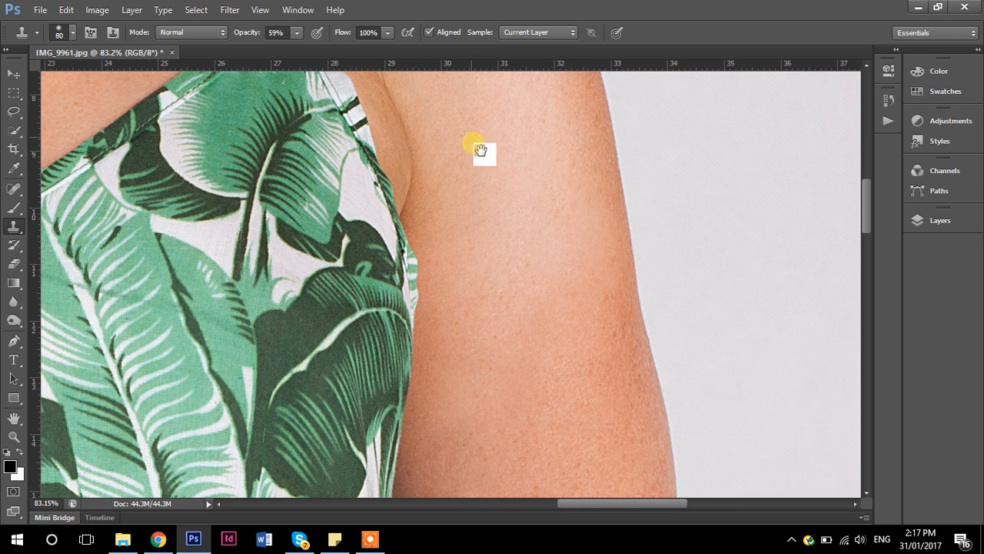
- Clone clean skin over the freckles on the outer curve of the shoulder
drag(481, 150, 507, 288)
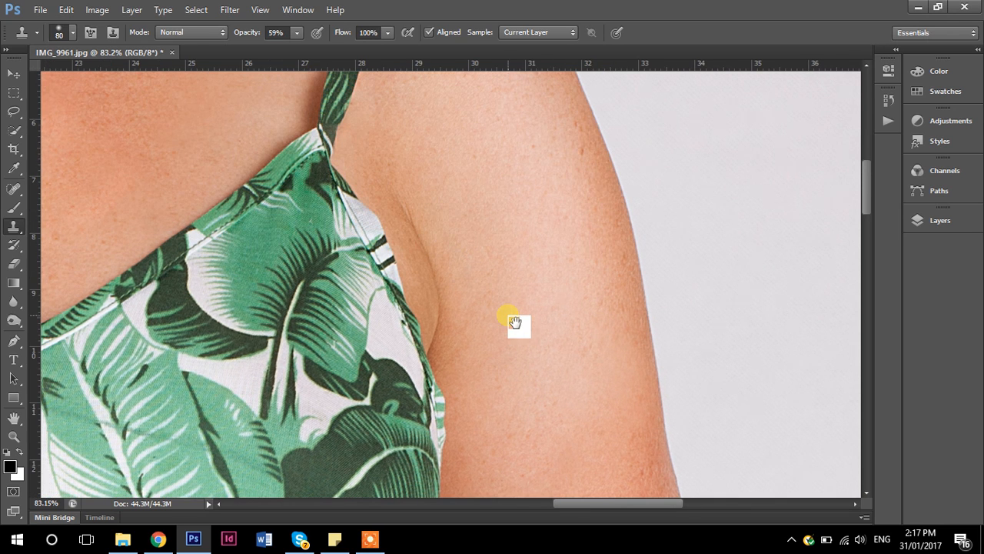
drag(475, 187, 528, 349)
alt+click(591, 232)
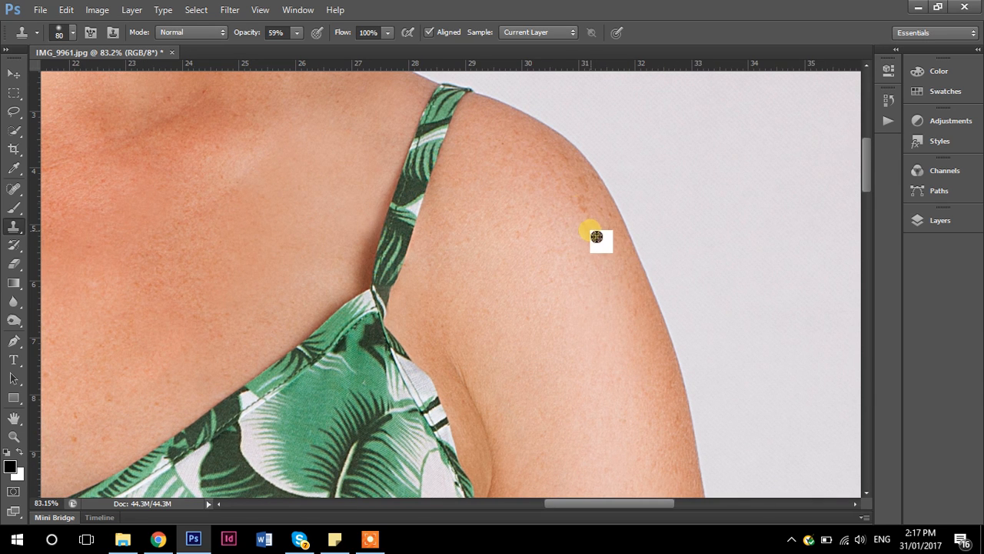
drag(578, 230, 575, 261)
alt+click(513, 193)
mouse_move(527, 189)
mouse_down()
mouse_move(526, 231)
mouse_move(546, 249)
mouse_up()
- Clone out the freckles near the top of the shoulder, undoing the last strokes and stamping again from a new sample
alt+click(508, 177)
drag(511, 151, 585, 200)
drag(604, 290, 603, 323)
key(ctrl+alt+z)
key(ctrl+alt+z)
alt+click(483, 158)
drag(500, 143, 521, 180)
- Examine the whole retouched photo and the skin of the chest and shoulders
key(space)
drag(327, 249, 506, 346)
scroll(362, 291, down, 6)
key(space)
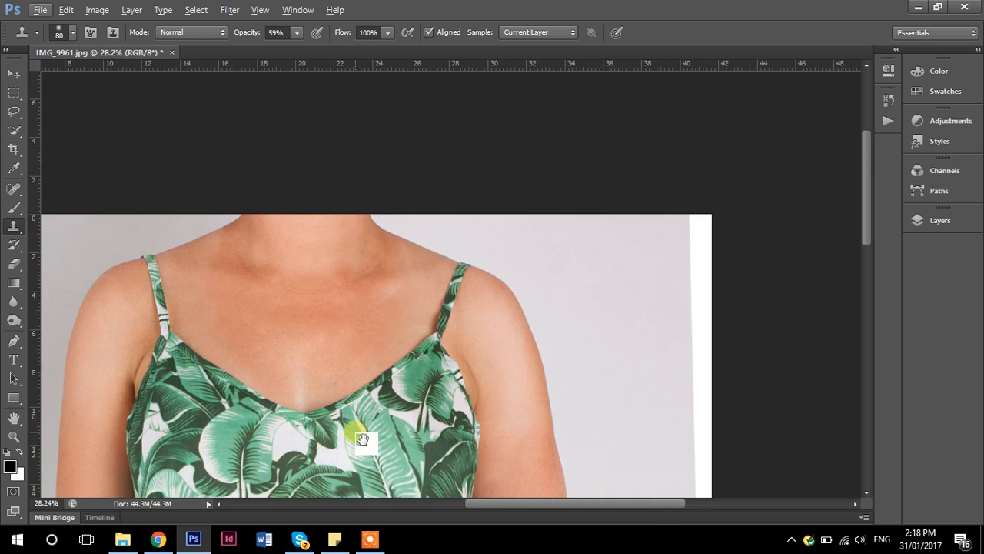
drag(356, 430, 476, 318)
scroll(482, 324, down, 3)
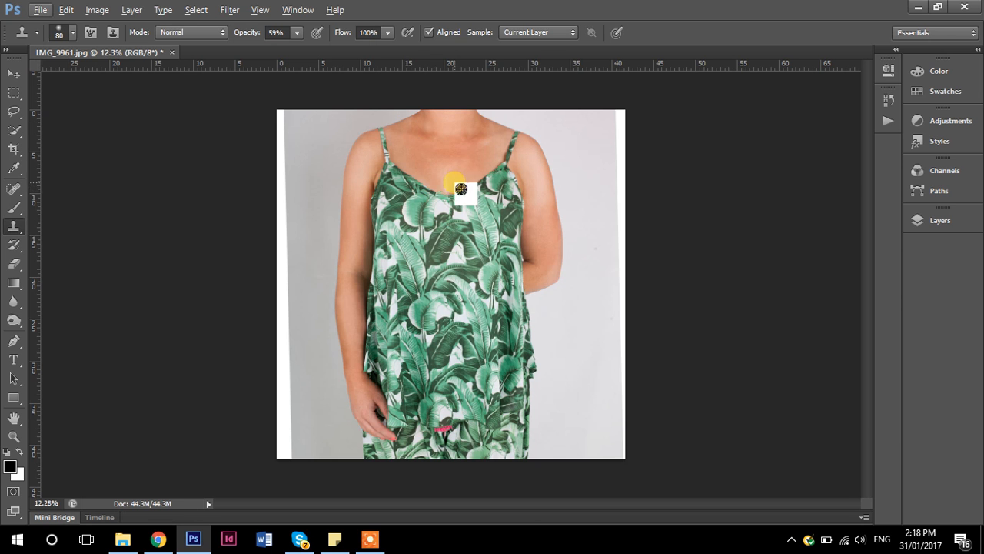
scroll(460, 188, up, 3)
drag(461, 170, 449, 321)
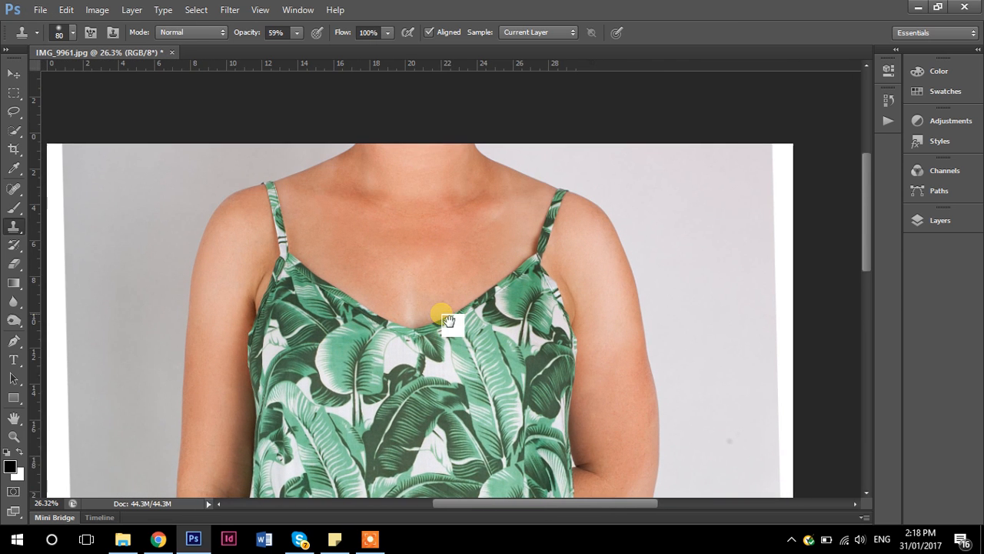
scroll(416, 265, up, 1)
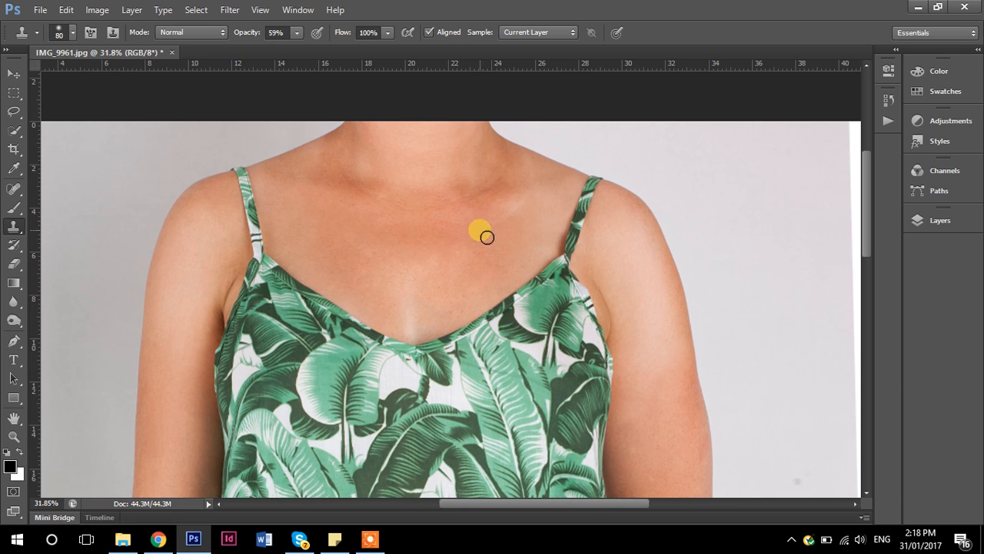
- Lighten the dark areas along the collarbones and upper chest with the Dodge tool in the Shadows range at 6% exposure
scroll(480, 212, up, 1)
scroll(480, 211, up, 1)
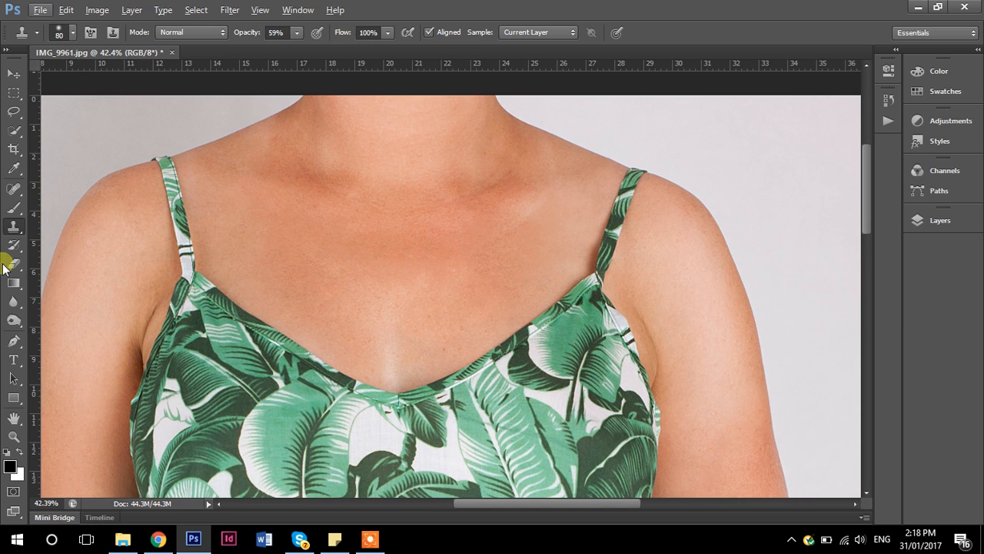
click(15, 320)
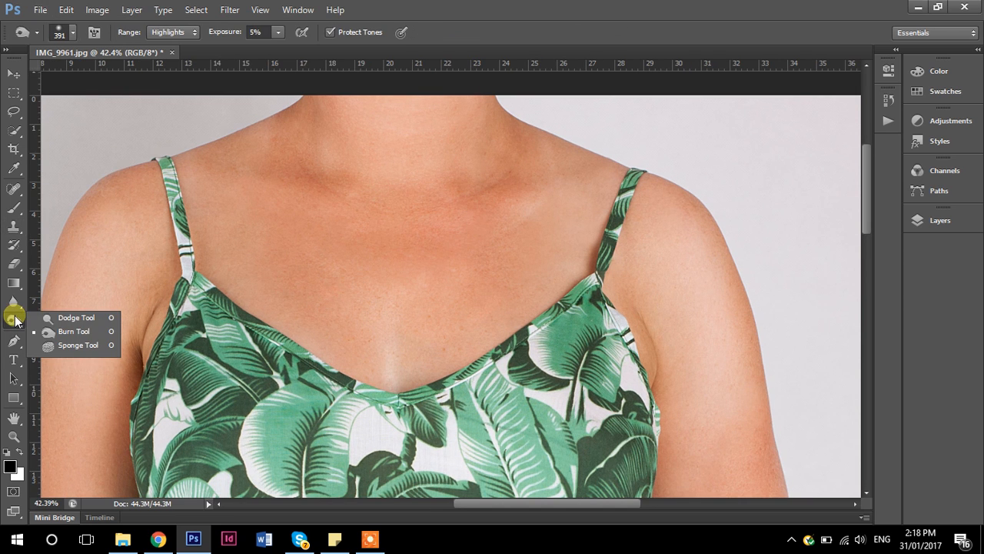
click(59, 317)
mouse_move(326, 208)
mouse_down()
mouse_move(375, 229)
mouse_move(323, 225)
mouse_move(355, 200)
mouse_move(372, 214)
mouse_move(311, 236)
mouse_move(359, 224)
mouse_move(296, 202)
mouse_move(373, 239)
mouse_move(310, 206)
mouse_move(349, 233)
mouse_move(312, 210)
mouse_move(432, 246)
mouse_move(513, 234)
mouse_move(572, 210)
mouse_move(380, 277)
mouse_move(304, 207)
mouse_move(348, 220)
mouse_move(313, 186)
mouse_move(473, 243)
mouse_move(556, 219)
mouse_move(536, 237)
mouse_move(321, 248)
mouse_up()
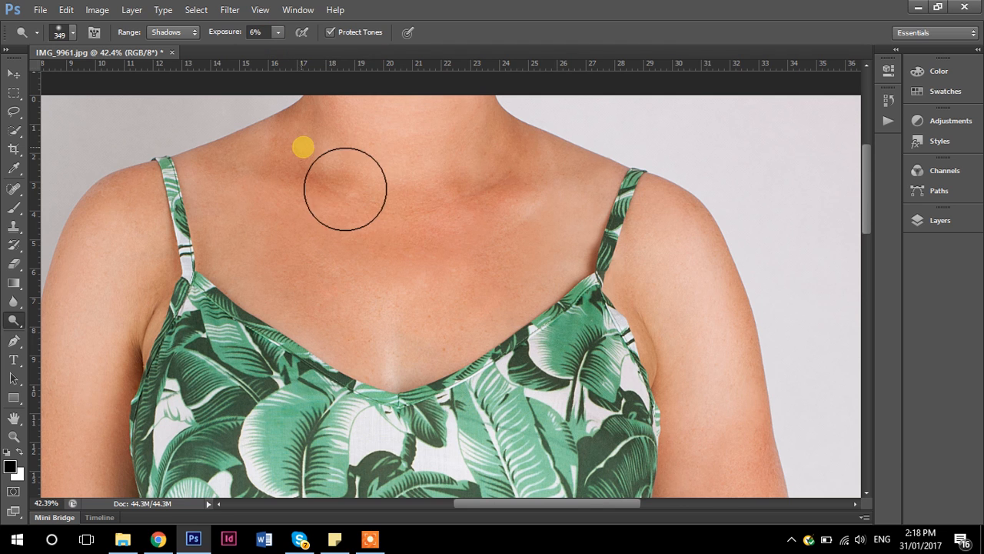
mouse_move(281, 147)
mouse_down()
mouse_move(299, 167)
mouse_move(268, 150)
mouse_move(340, 182)
mouse_move(520, 138)
mouse_move(521, 150)
mouse_move(460, 193)
mouse_move(508, 152)
mouse_move(512, 162)
mouse_move(436, 199)
mouse_up()
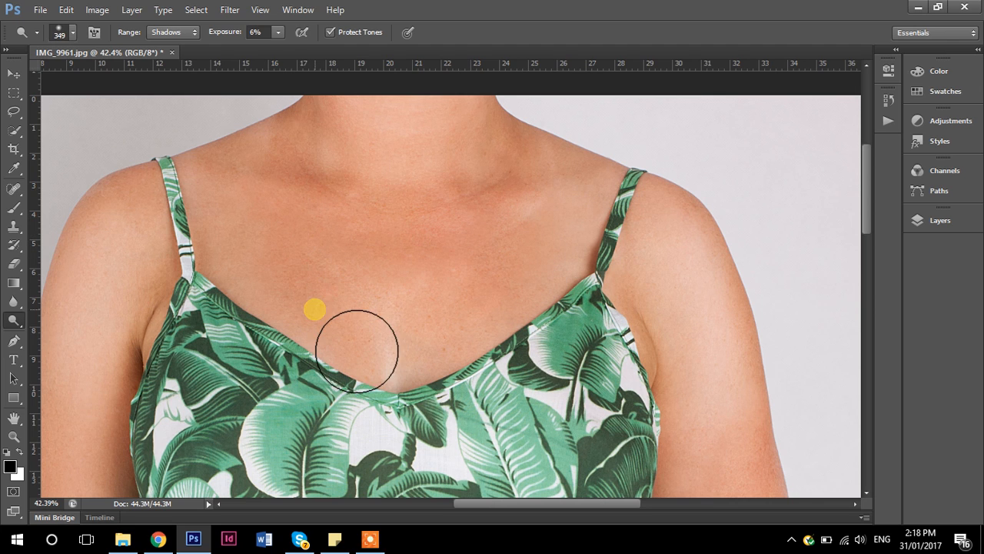
- Set the Dodge range to Midtones and the brush size to 96 px, and lighten the collarbone area
click(182, 36)
click(170, 59)
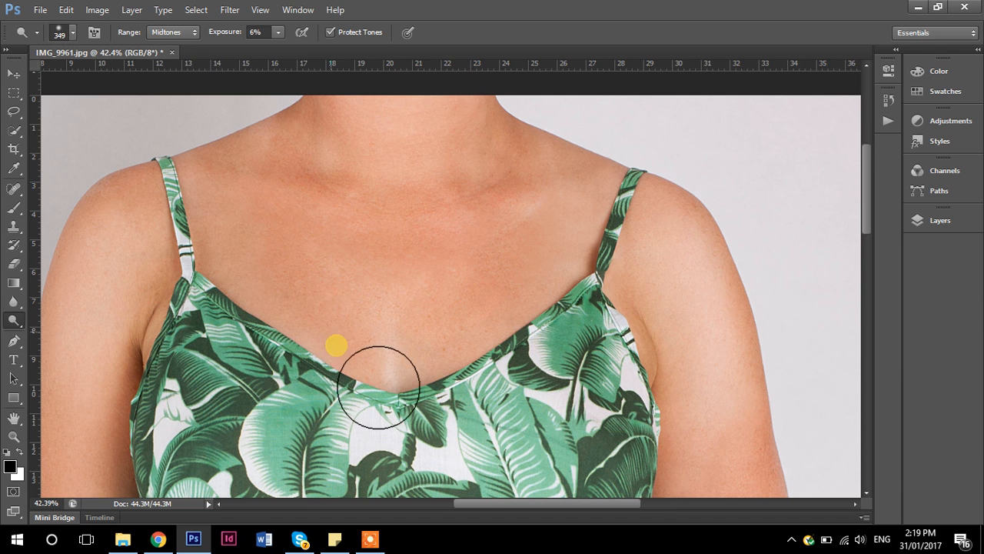
scroll(659, 290, down, 5)
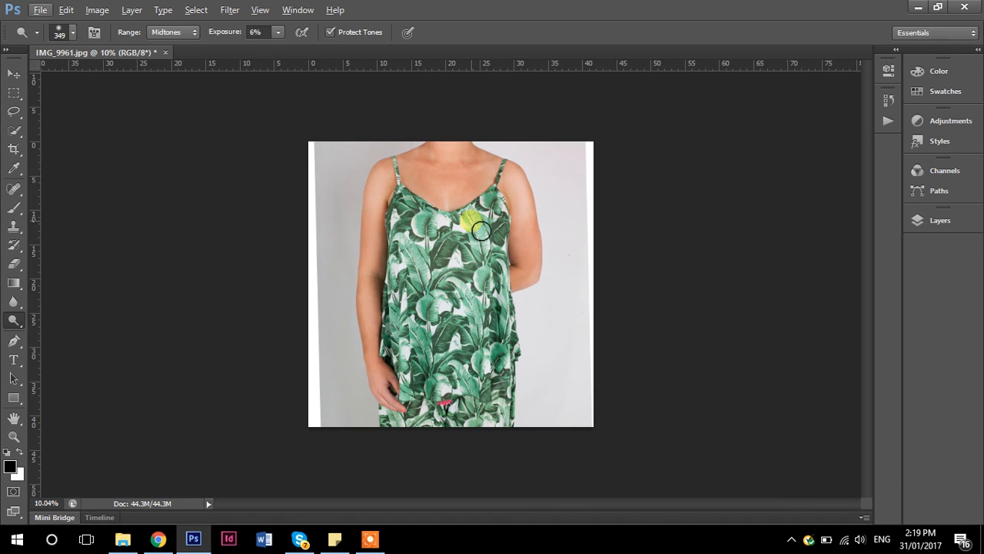
scroll(492, 188, up, 4)
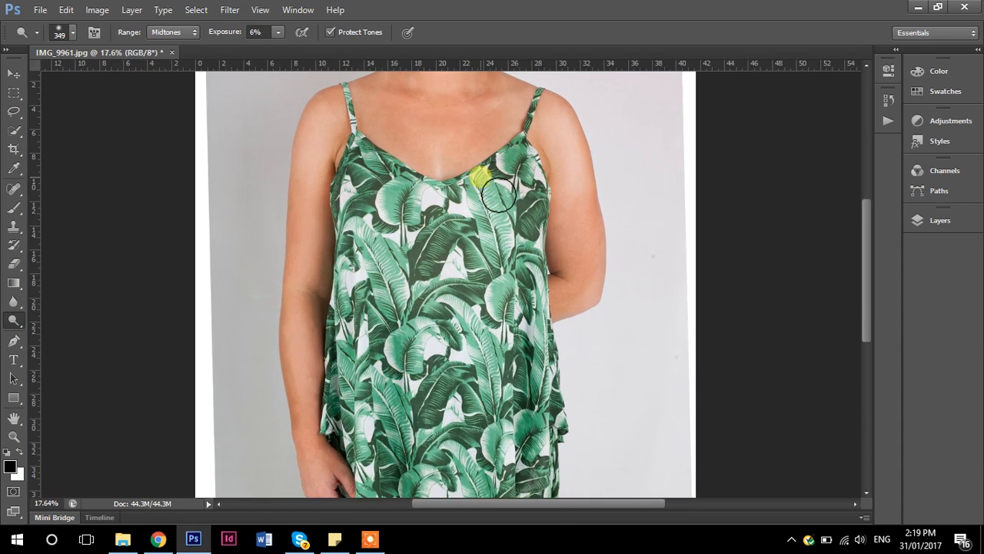
scroll(462, 281, up, 3)
scroll(448, 253, up, 3)
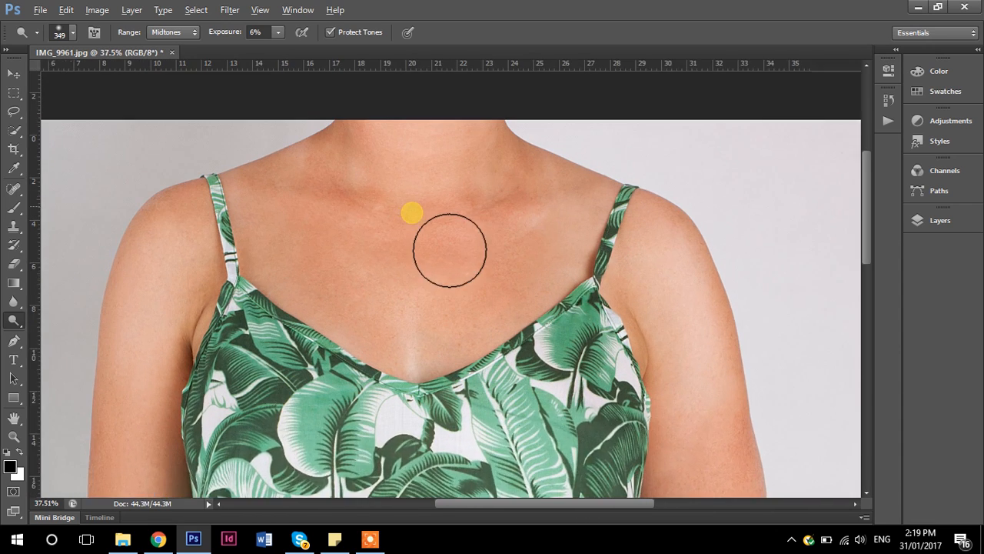
click(73, 34)
drag(86, 72, 87, 74)
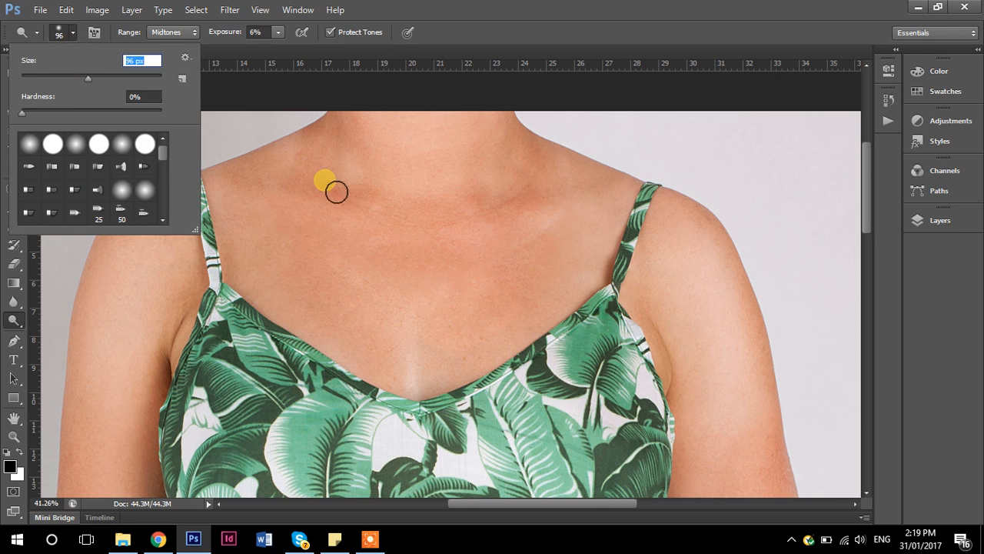
click(326, 183)
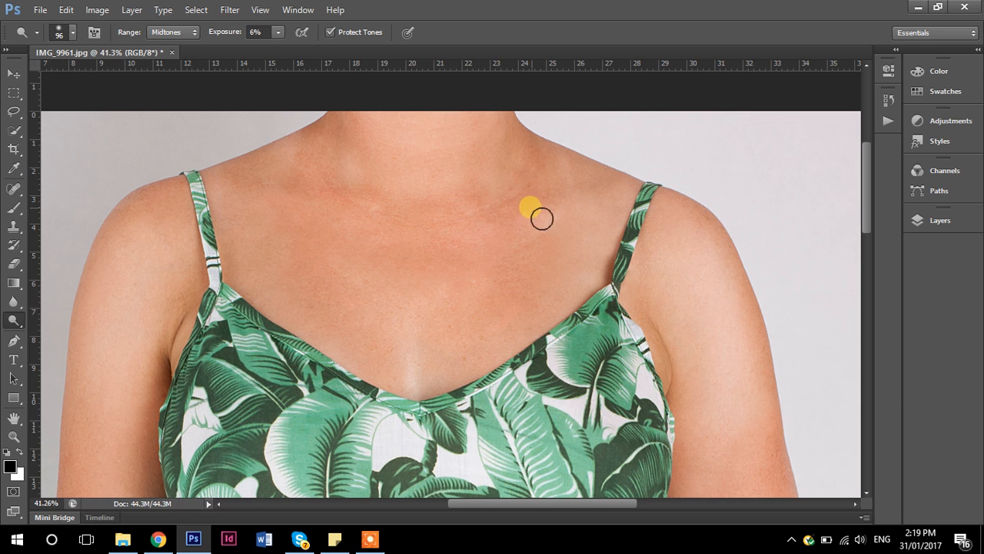
- Examine the lightened chest and collarbones both in the whole photo and close up
scroll(541, 218, down, 5)
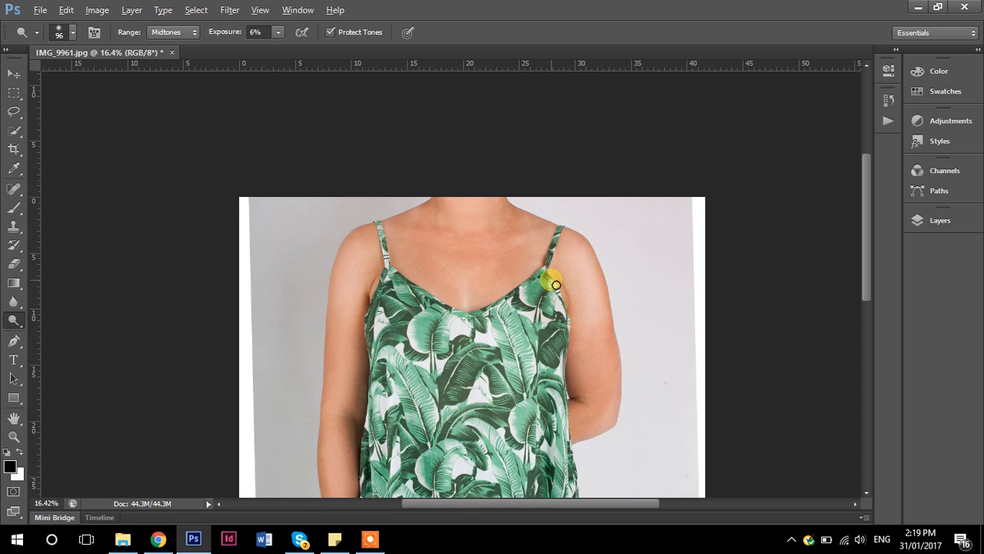
scroll(554, 277, up, 1)
scroll(549, 269, down, 4)
scroll(527, 253, up, 3)
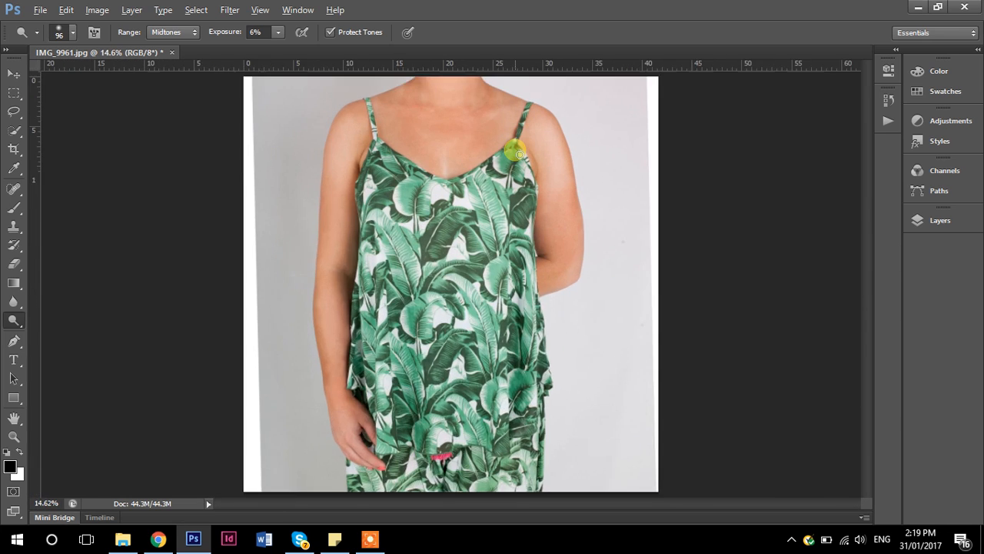
scroll(519, 155, up, 3)
drag(521, 159, 506, 221)
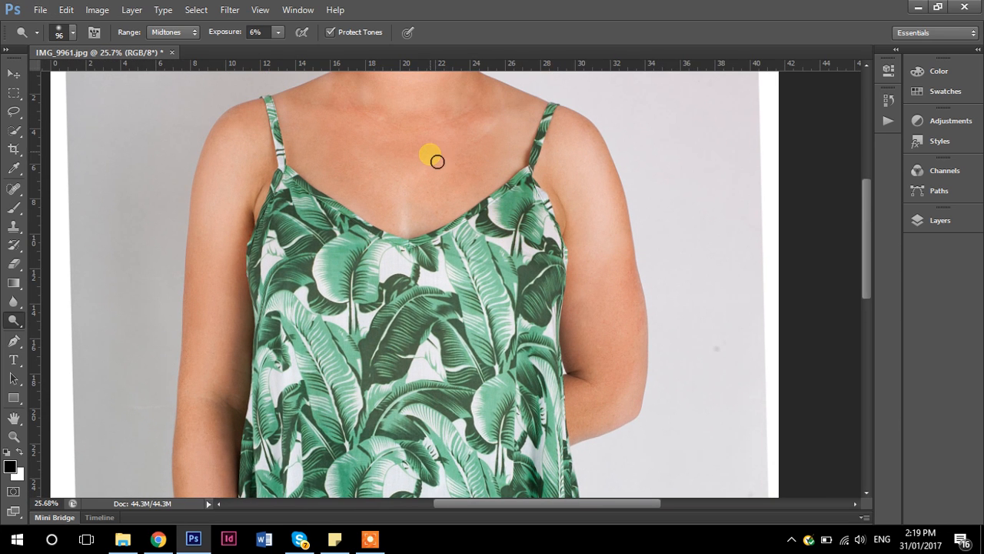
scroll(459, 155, up, 4)
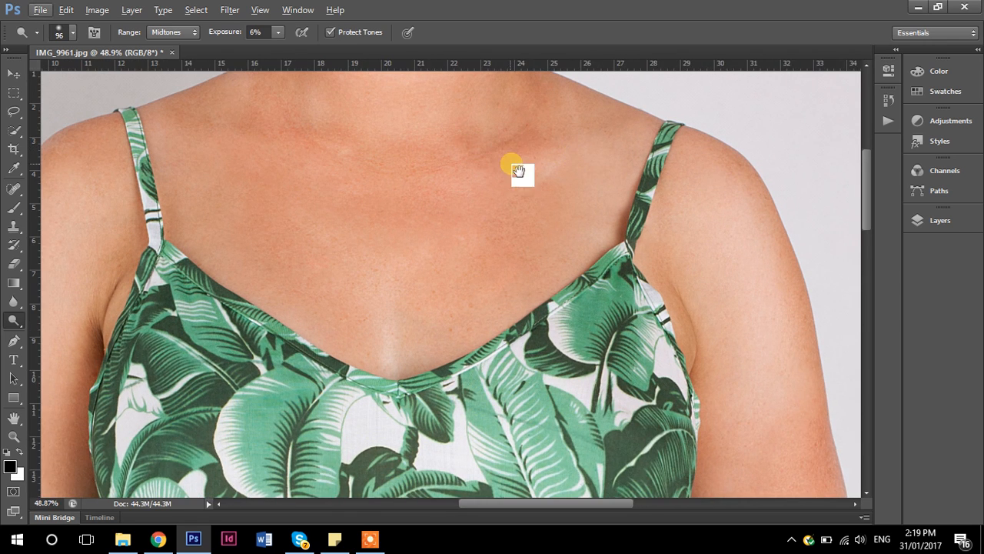
drag(508, 196, 507, 234)
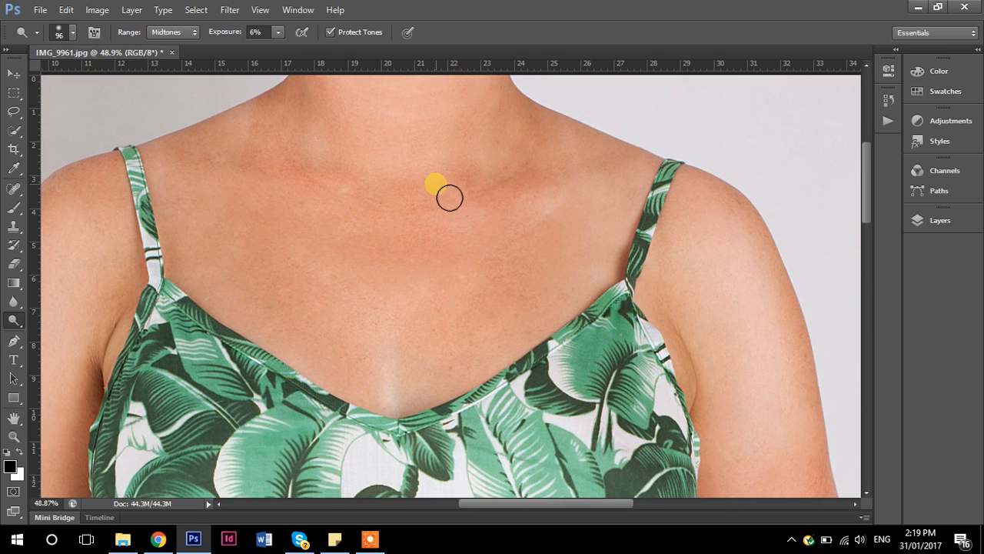
- Switch back to the Clone Stamp tool and inspect the chest down to the neckline
click(15, 221)
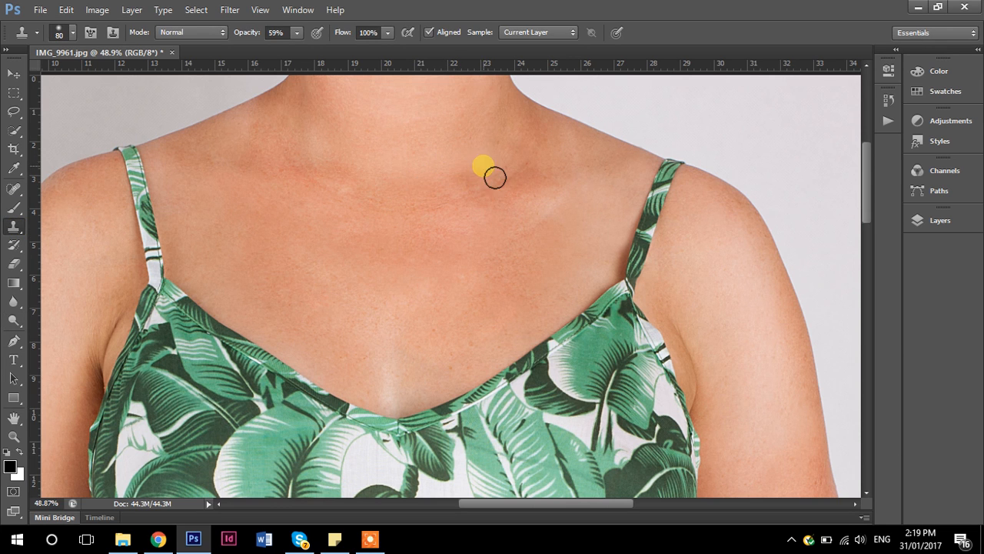
scroll(391, 259, down, 4)
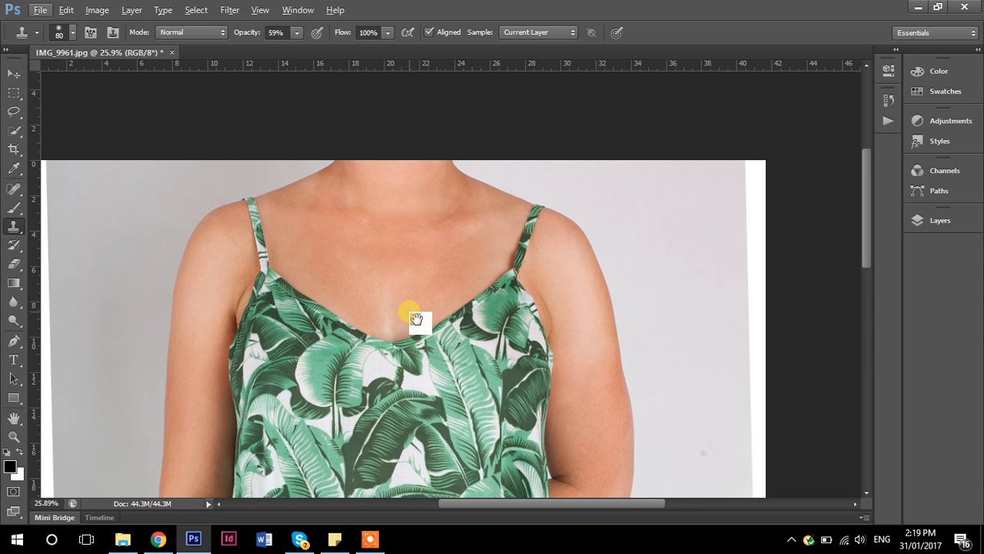
drag(416, 318, 412, 226)
scroll(412, 190, up, 2)
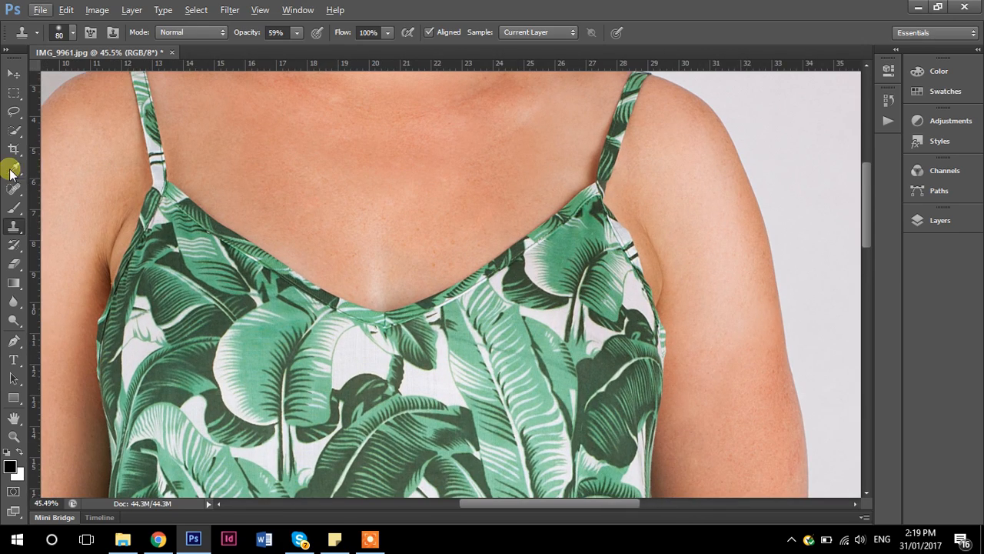
- Select the chest skin with the Magic Wand tool, using Contiguous and a tolerance of 40, and add the remaining areas to the selection
drag(13, 127, 77, 141)
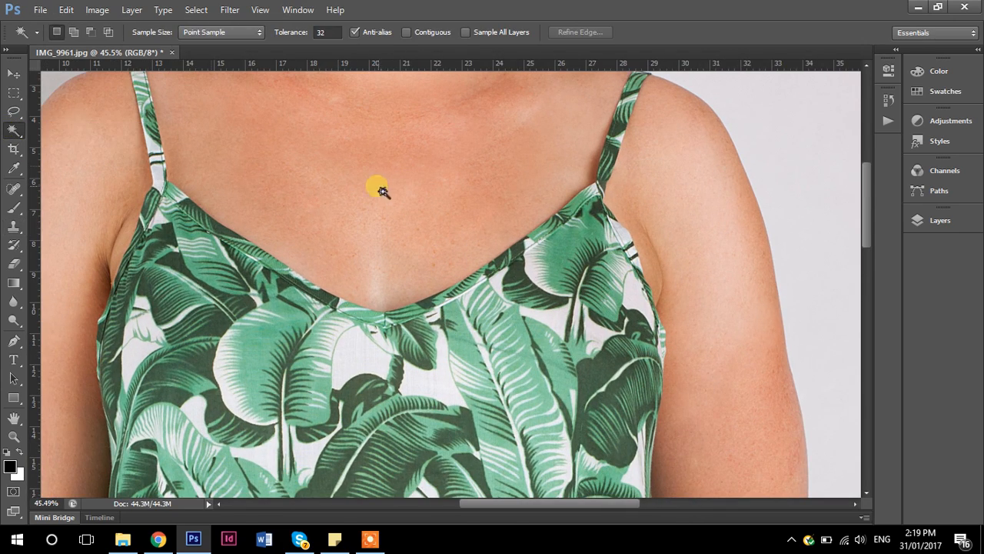
click(380, 242)
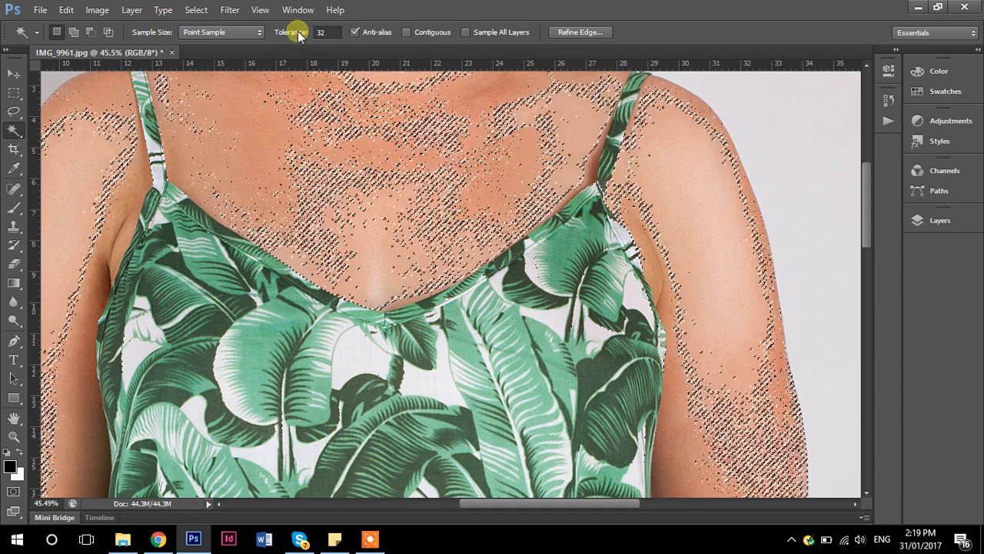
click(406, 32)
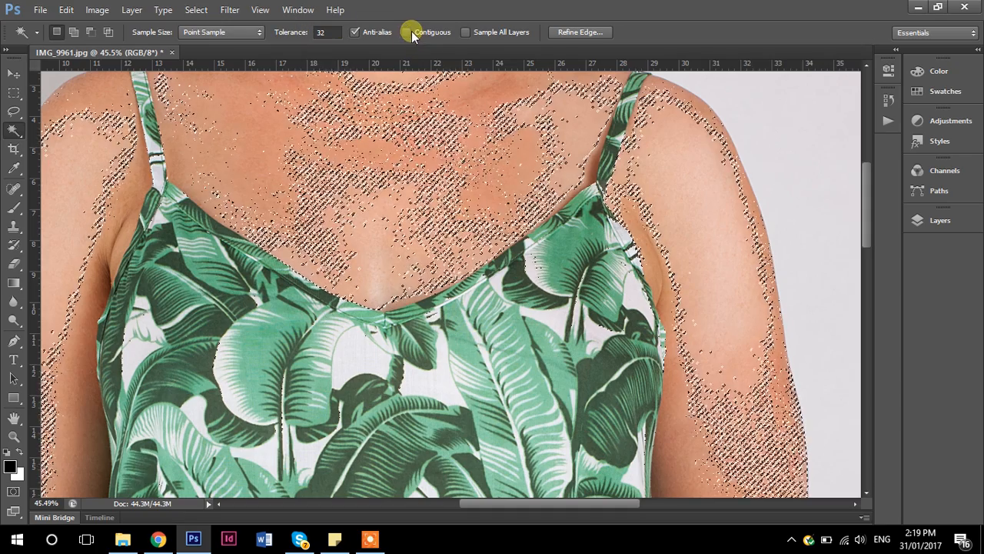
click(307, 35)
text(40)
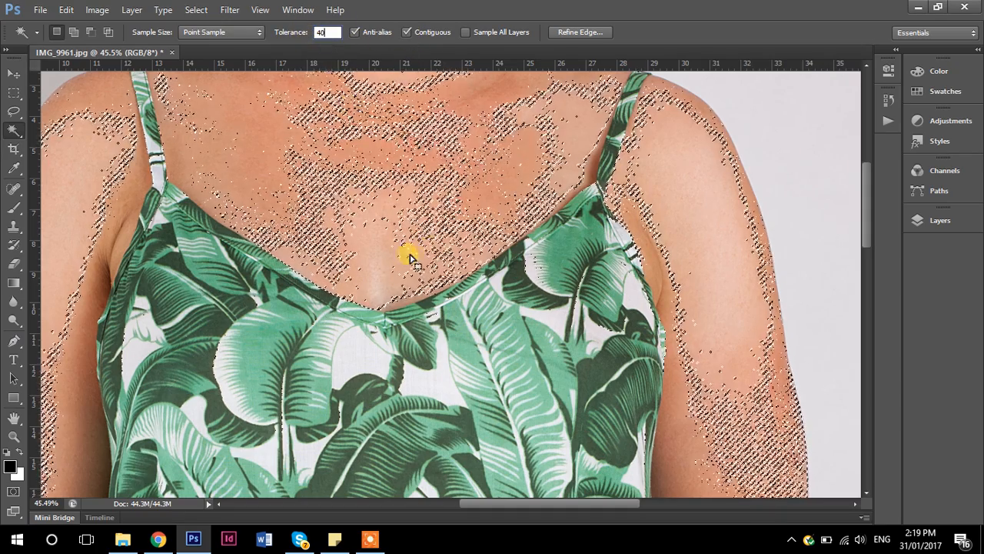
click(391, 255)
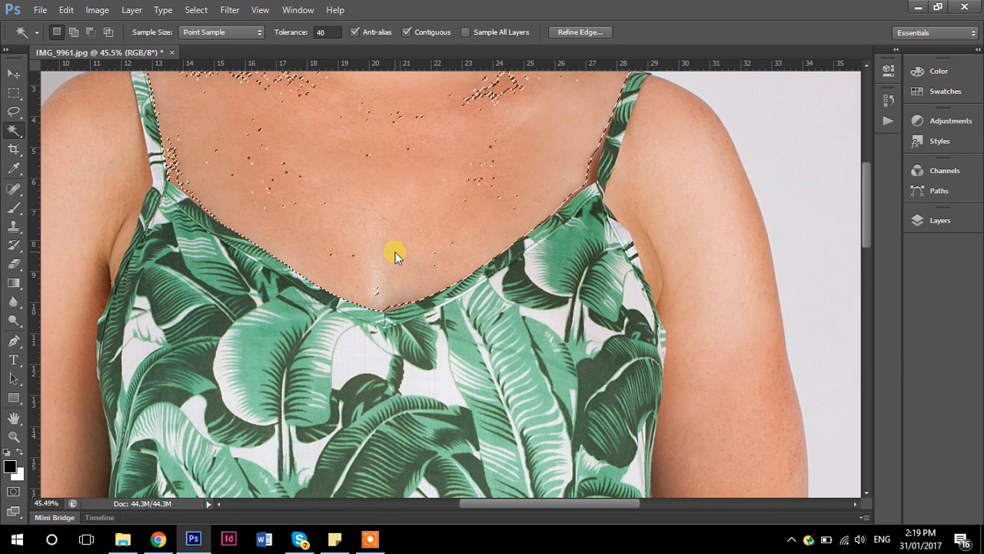
shift+click(345, 251)
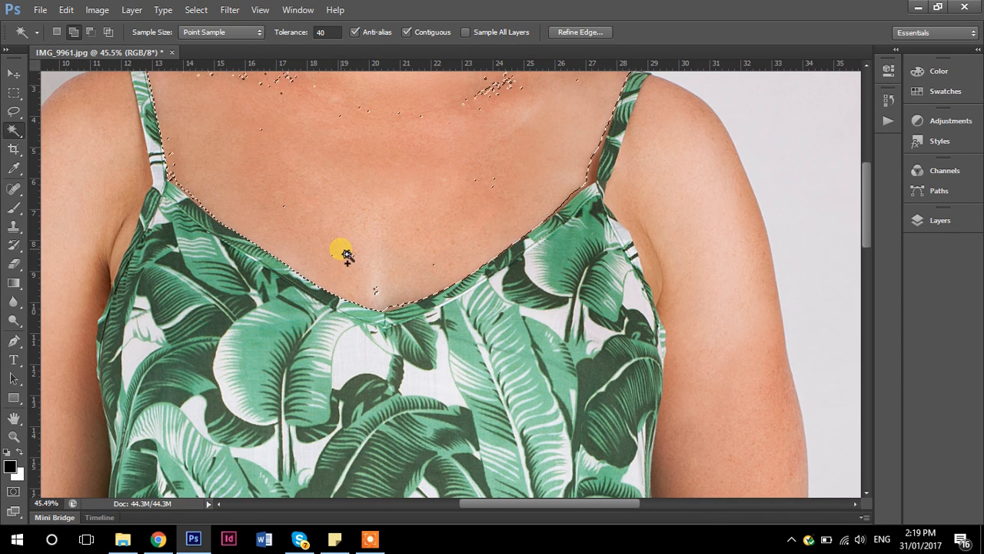
- Add the unselected specks inside the chest area to the selection with the Lasso tool and check its edge along the neckline
click(14, 111)
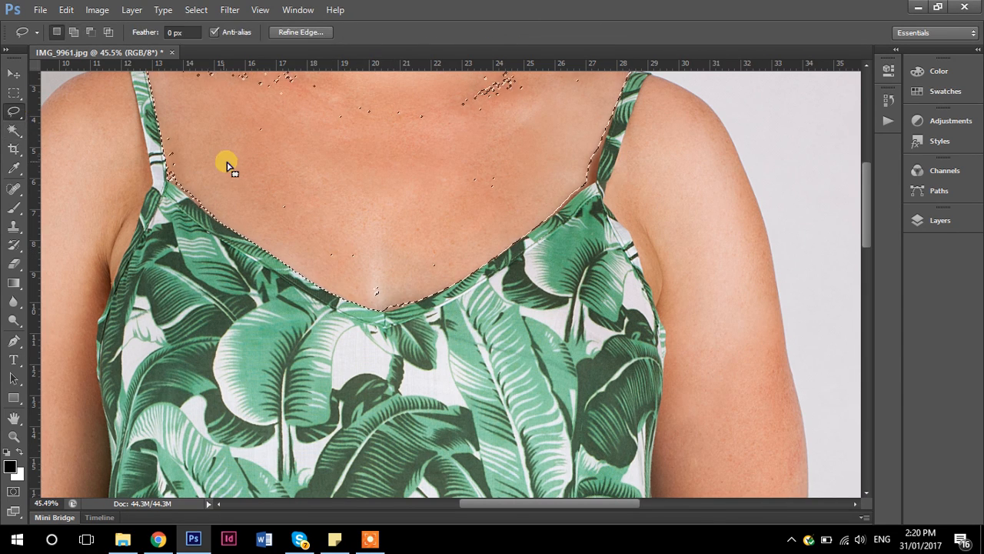
mouse_move(397, 168)
mouse_down()
mouse_move(285, 121)
mouse_move(211, 138)
mouse_up()
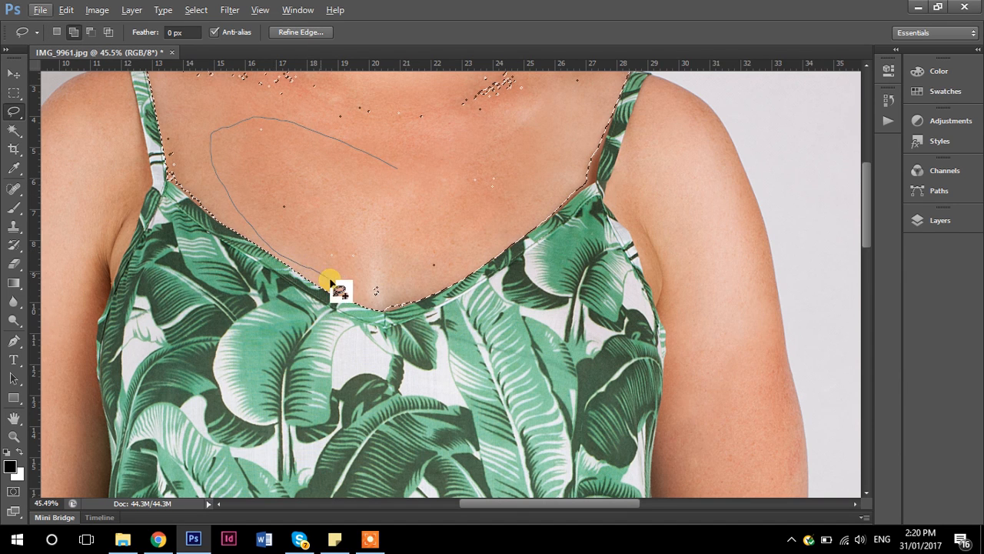
mouse_move(518, 213)
mouse_down()
mouse_move(525, 179)
mouse_move(446, 135)
mouse_move(403, 136)
mouse_up()
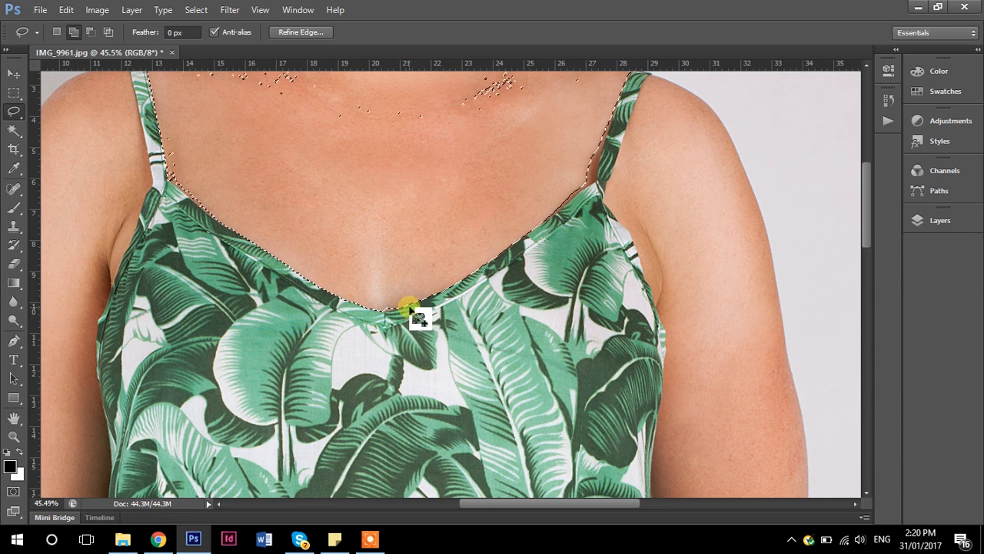
scroll(410, 312, up, 4)
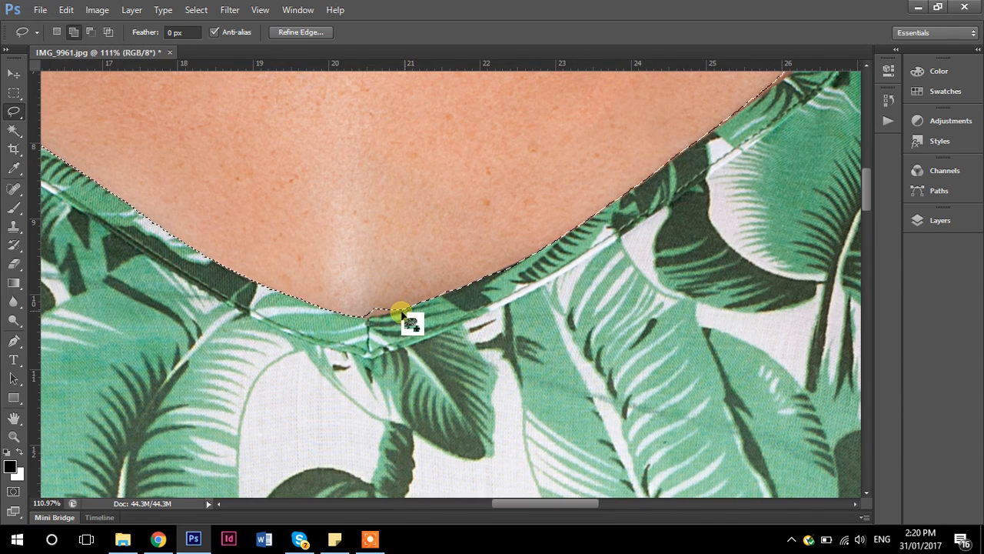
scroll(427, 173, down, 6)
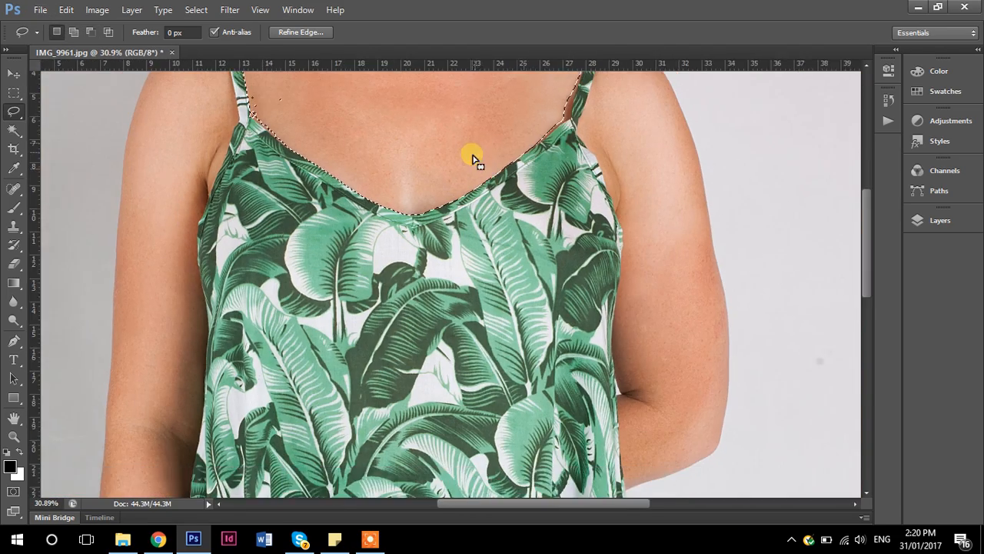
drag(450, 220, 433, 301)
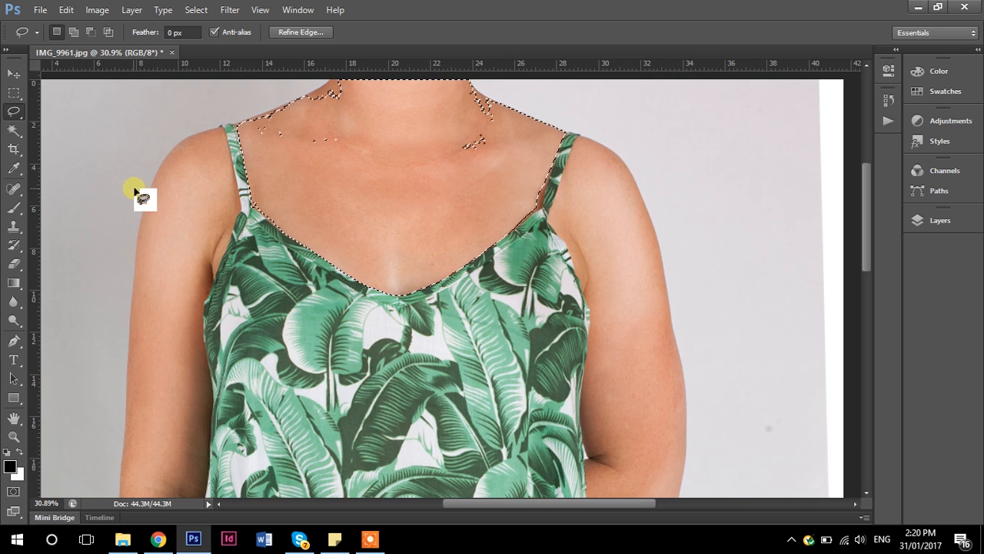
- Switch to the Sponge tool in Saturate mode and set its brush size to 349 px and its flow to 10%
click(12, 318)
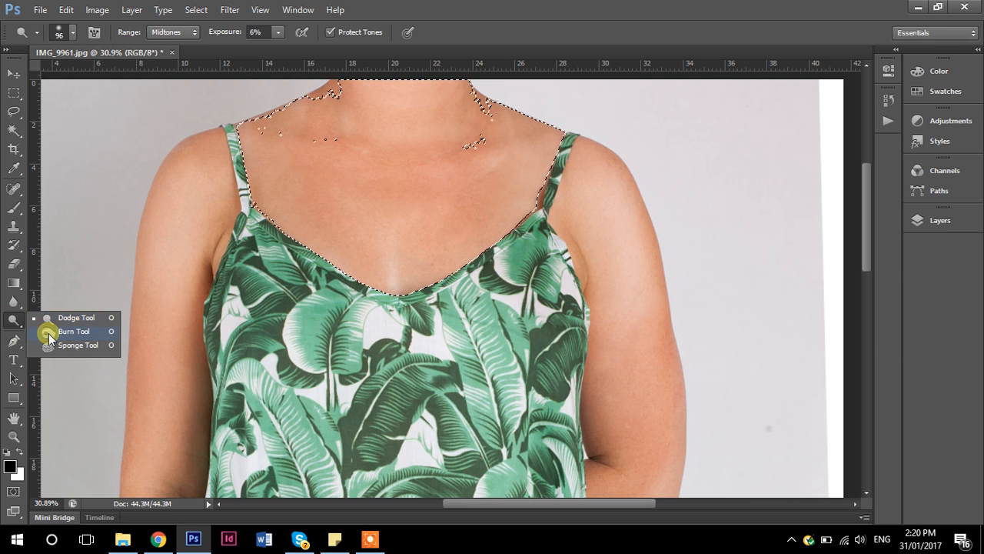
click(73, 332)
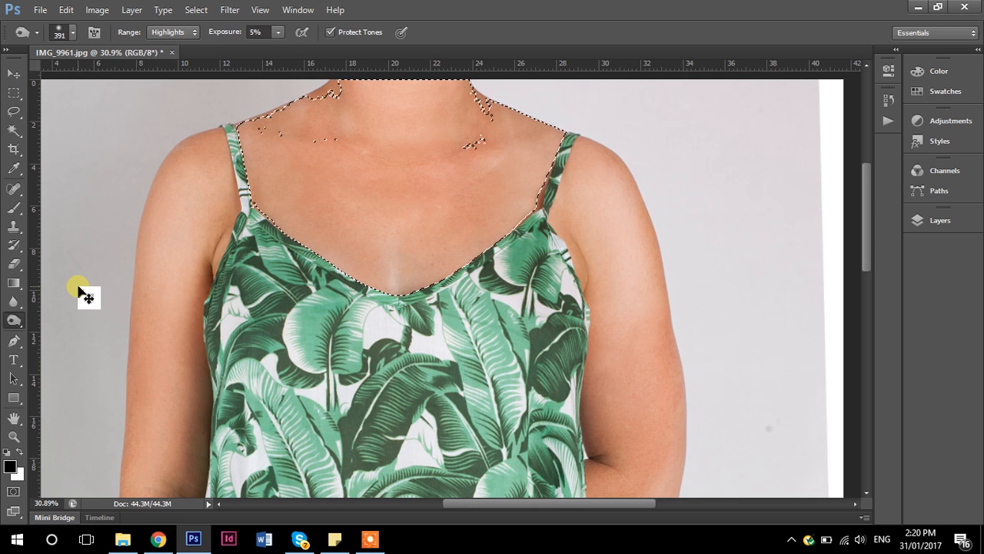
right_click(33, 329)
click(55, 349)
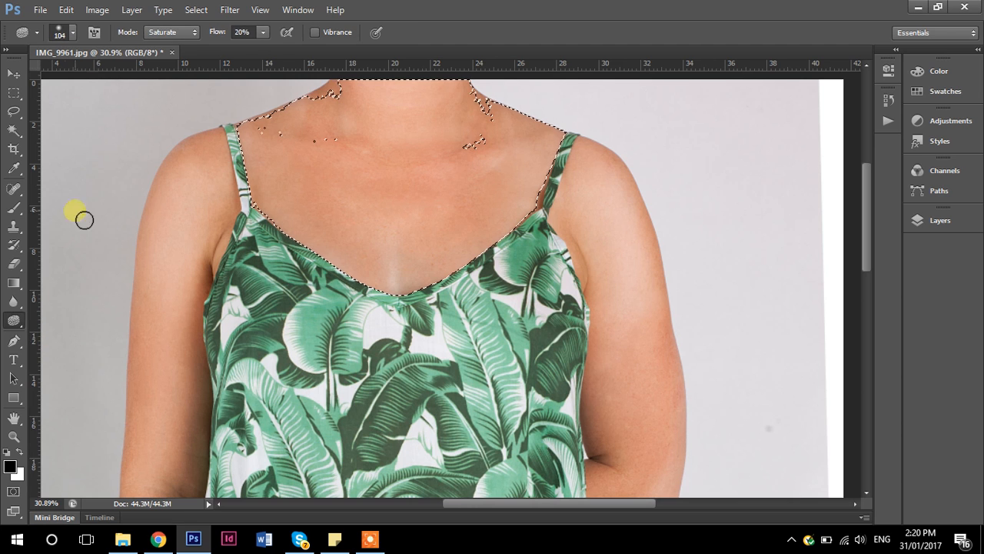
click(68, 39)
drag(119, 80, 138, 80)
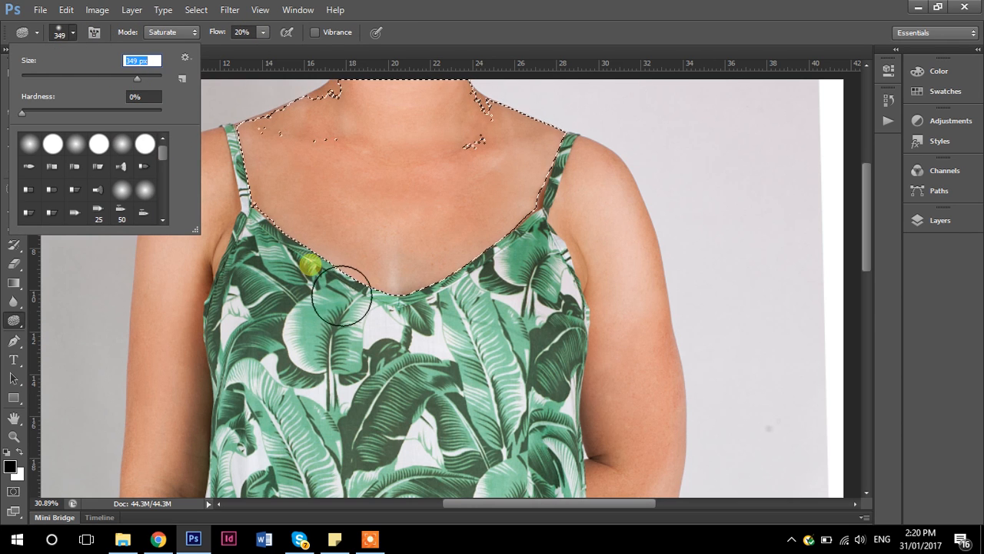
key(Return)
scroll(479, 329, down, 3)
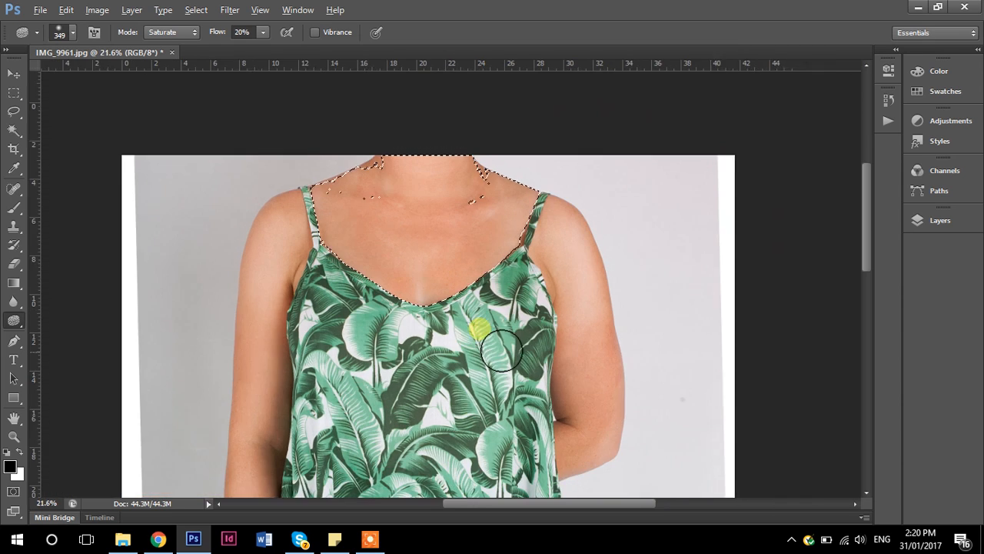
scroll(501, 350, down, 2)
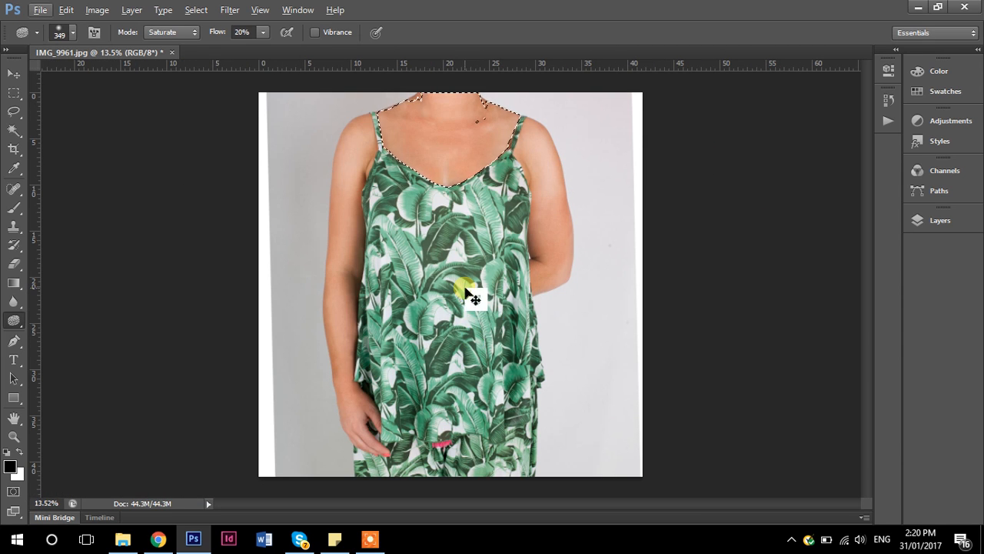
scroll(454, 166, up, 3)
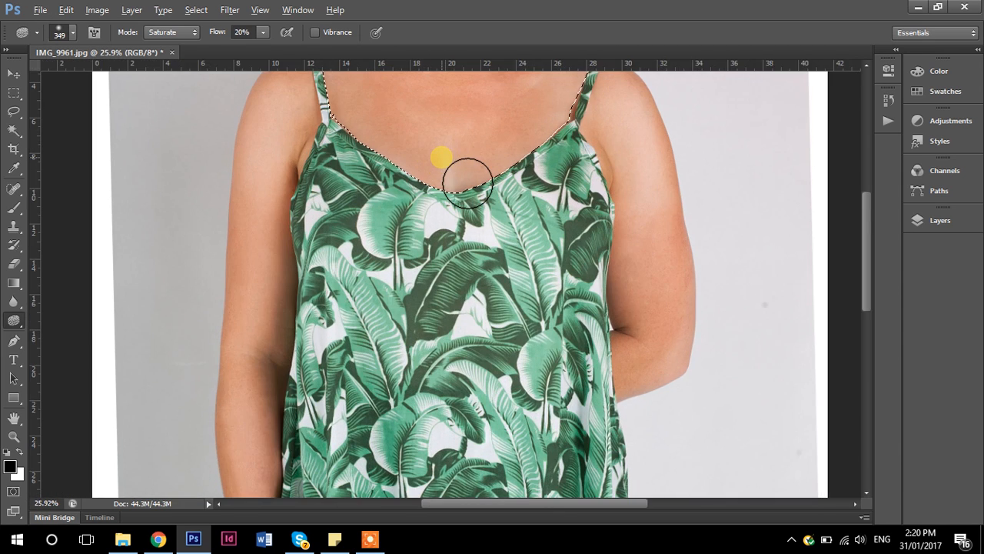
click(266, 32)
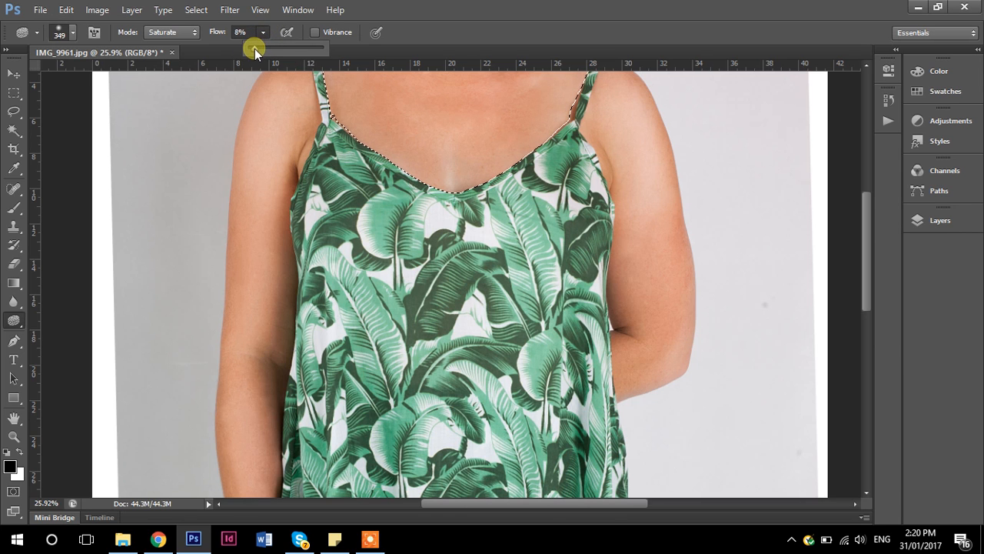
drag(258, 49, 256, 50)
- Saturate the pale skin at the centre of the chest just above the neckline
click(452, 158)
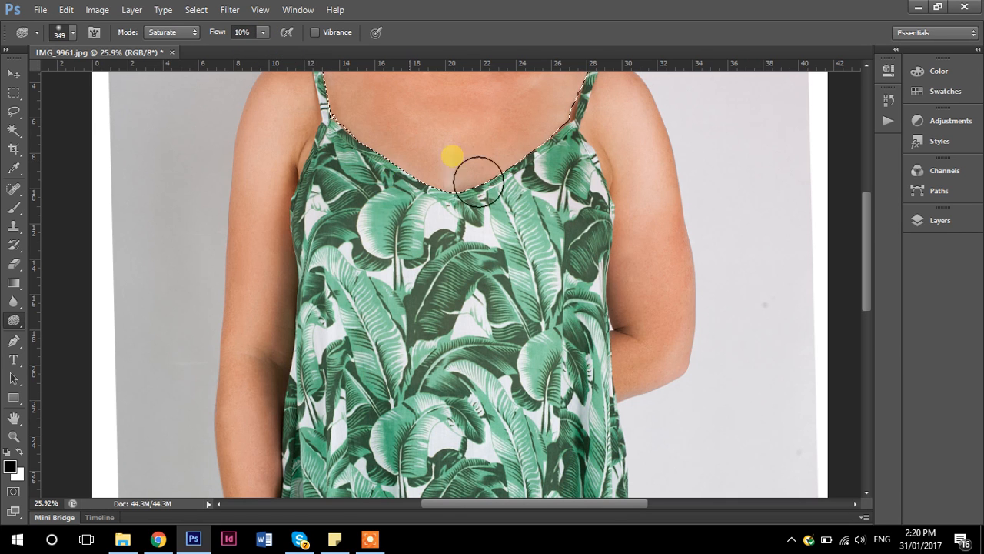
scroll(534, 288, up, 2)
scroll(534, 288, down, 2)
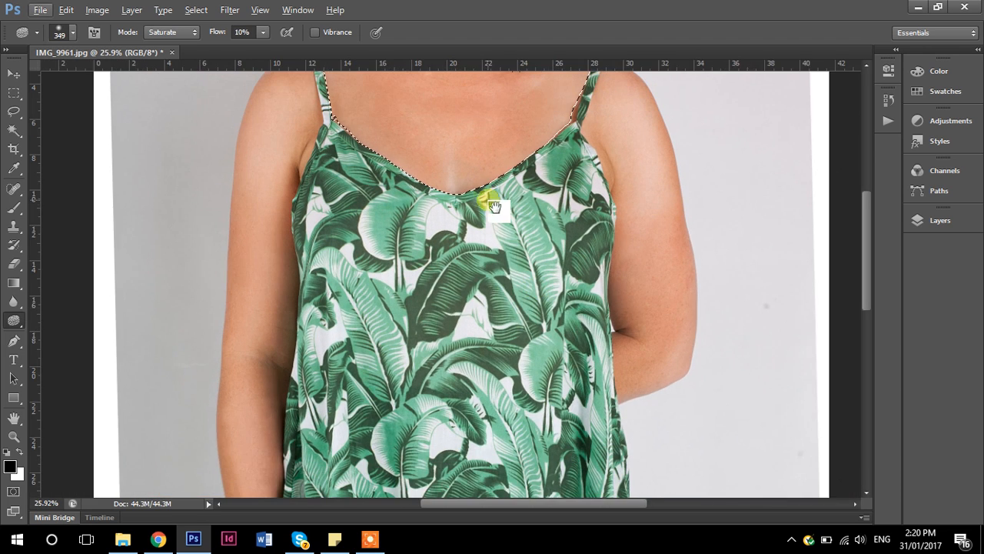
drag(489, 200, 423, 369)
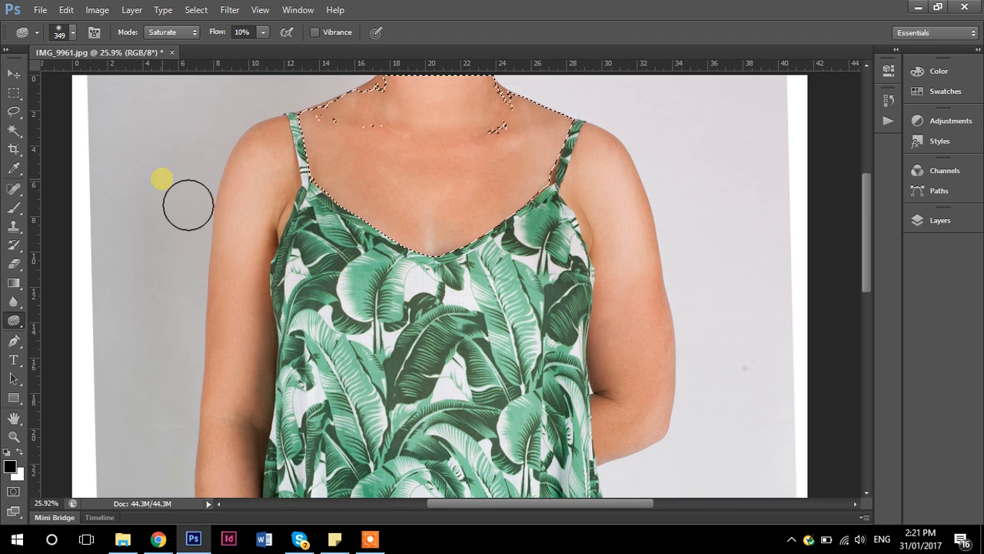
- Clear the chest selection and saturate the skin of the upper arm on the right side of the photo
key(ctrl+d)
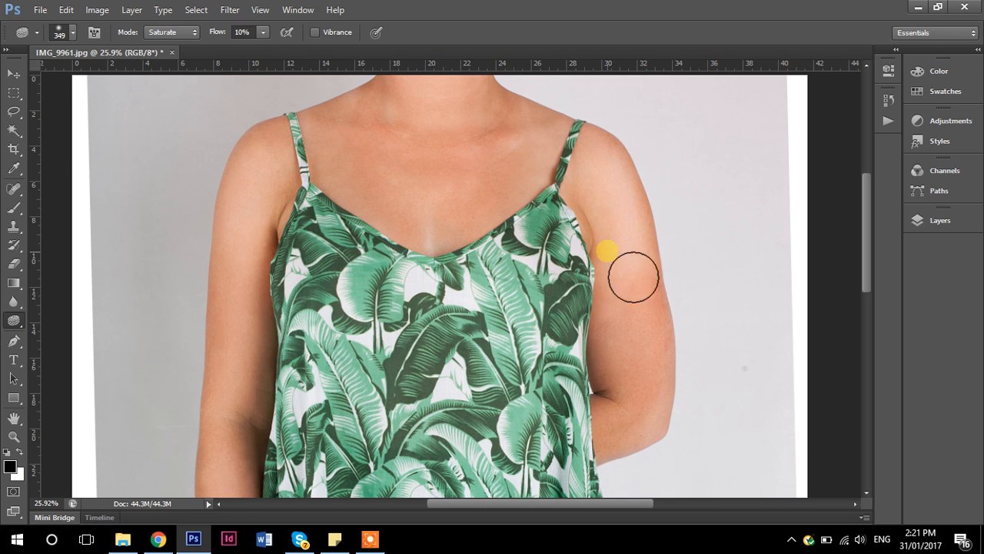
mouse_move(635, 227)
mouse_down()
mouse_move(621, 222)
mouse_move(608, 173)
mouse_up()
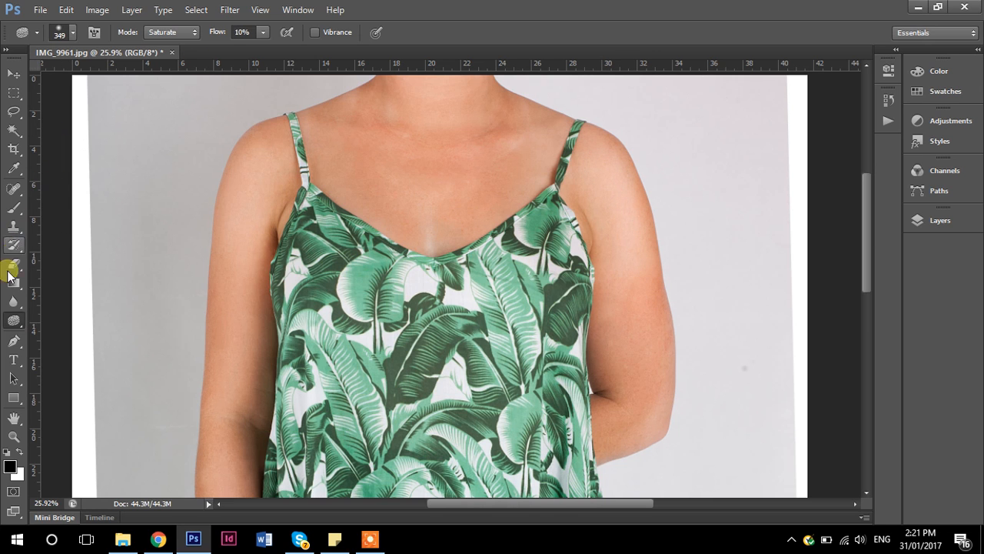
- Switch to the Burn tool and set its range to Midtones
drag(13, 320, 43, 330)
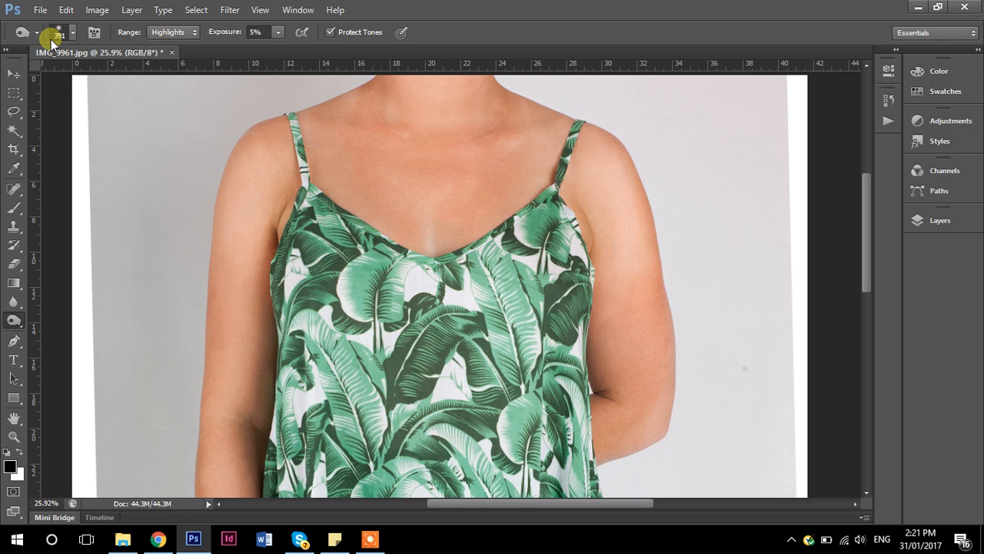
click(182, 32)
click(180, 56)
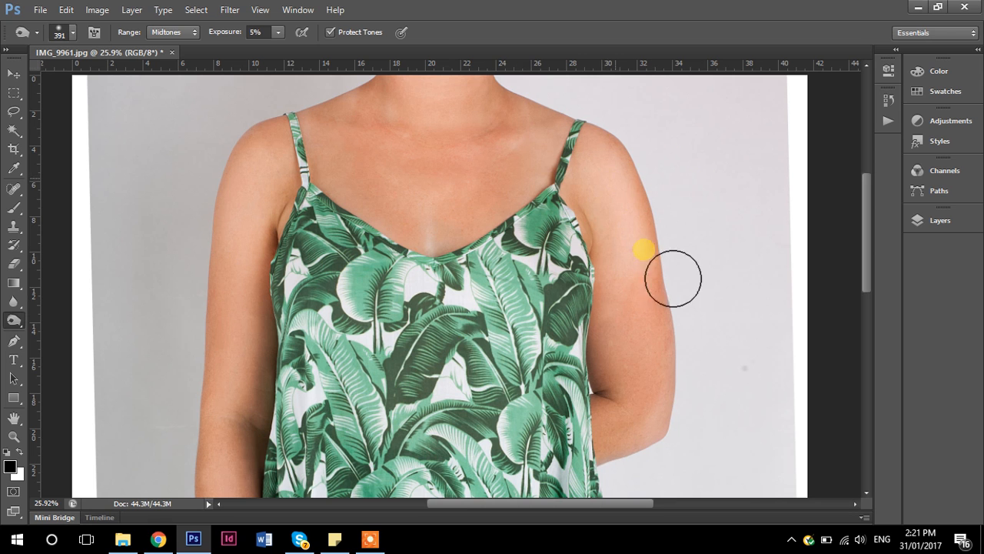
- Clone smooth skin over the pale patch between the neck and the left strap with the Clone Stamp tool and check the whole photo
scroll(439, 319, down, 4)
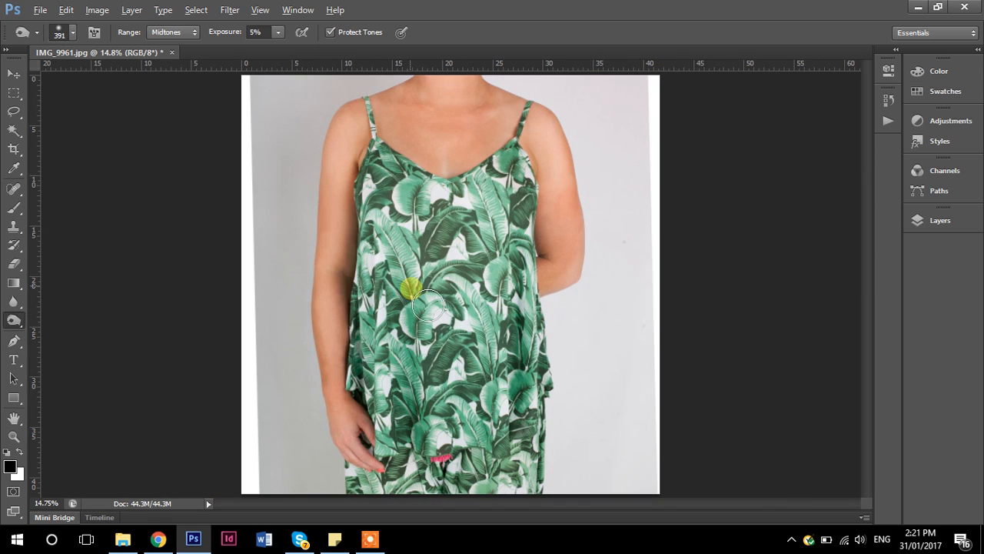
scroll(448, 287, down, 1)
scroll(498, 223, up, 10)
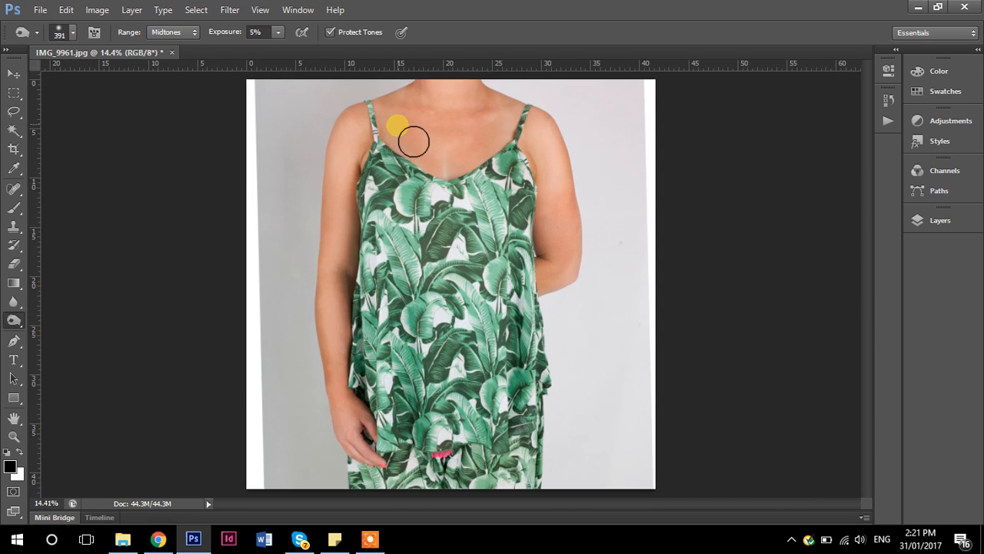
scroll(482, 262, up, 3)
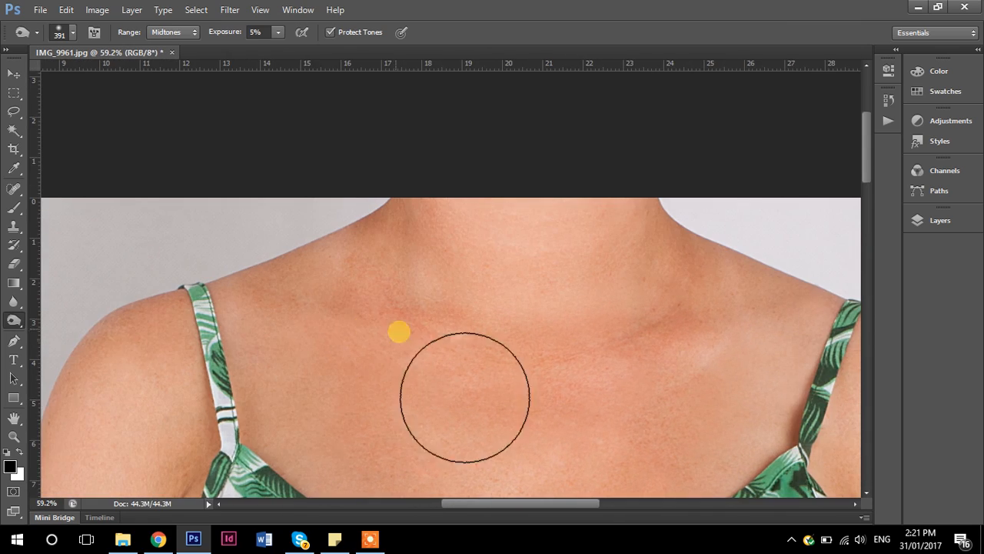
scroll(356, 282, up, 3)
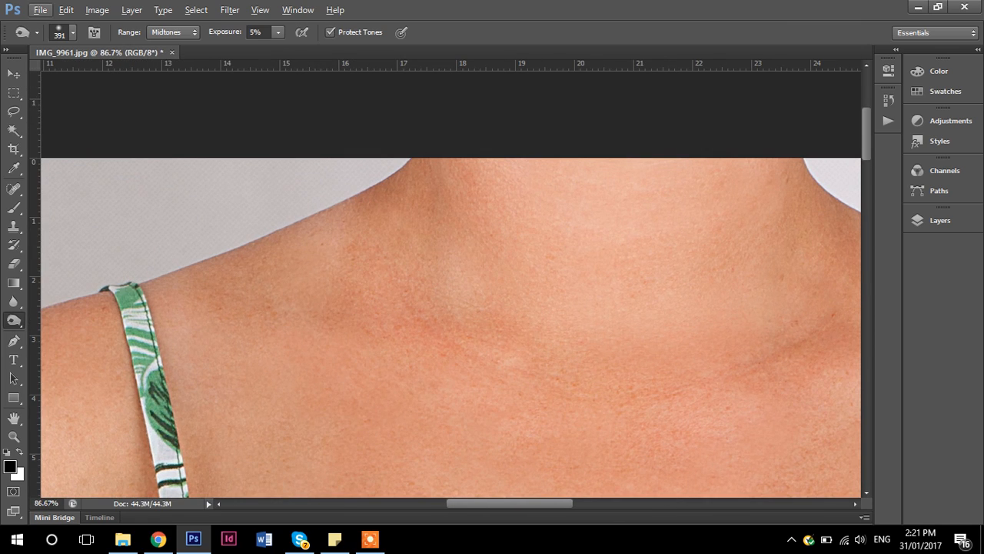
click(13, 226)
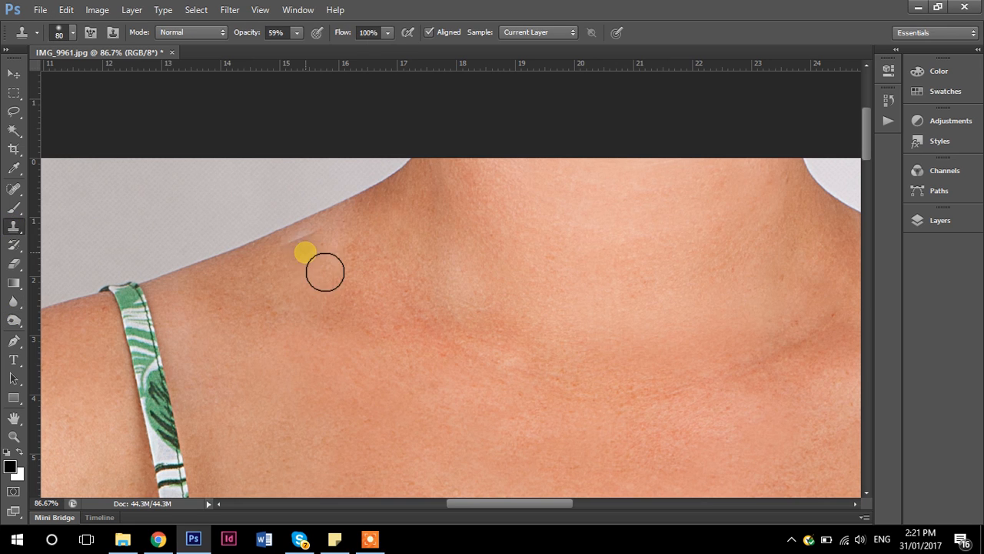
alt+click(278, 256)
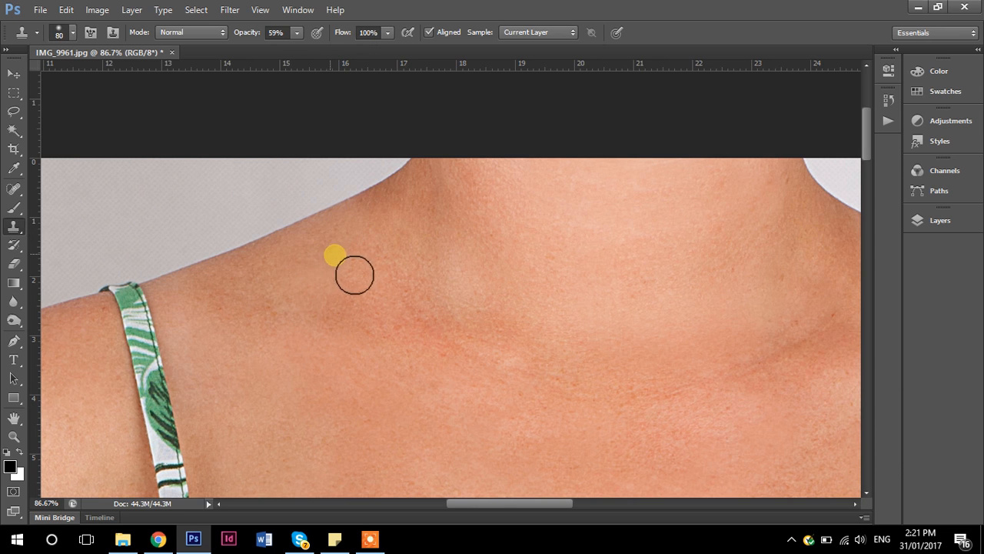
drag(637, 356, 101, 356)
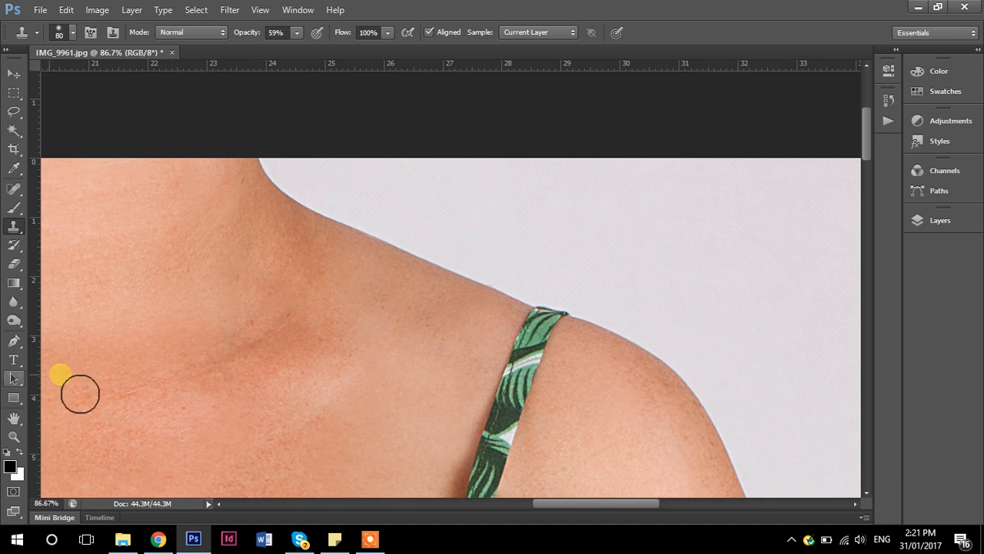
scroll(318, 358, down, 8)
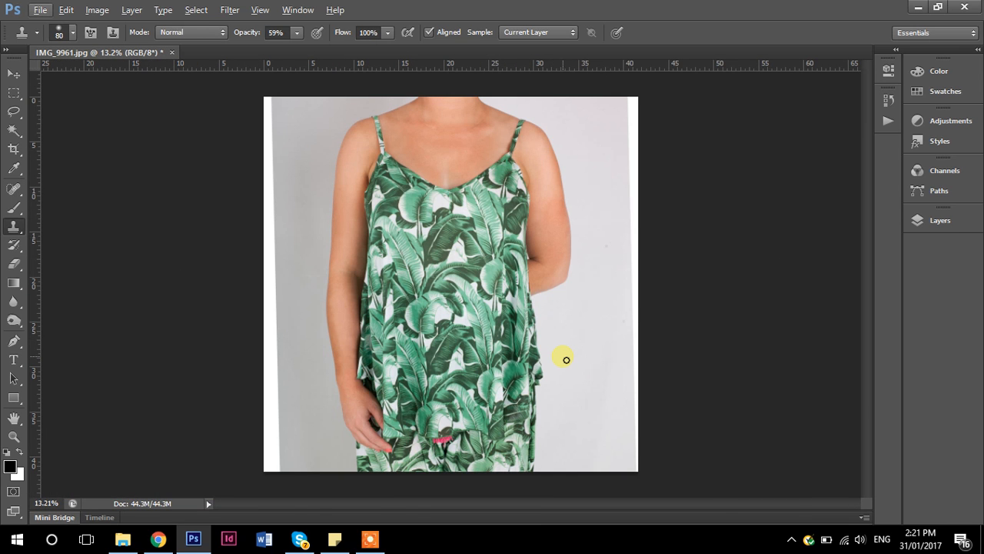
- Set the Clone Stamp brush size to 193 px and its opacity to 24%
scroll(500, 172, up, 6)
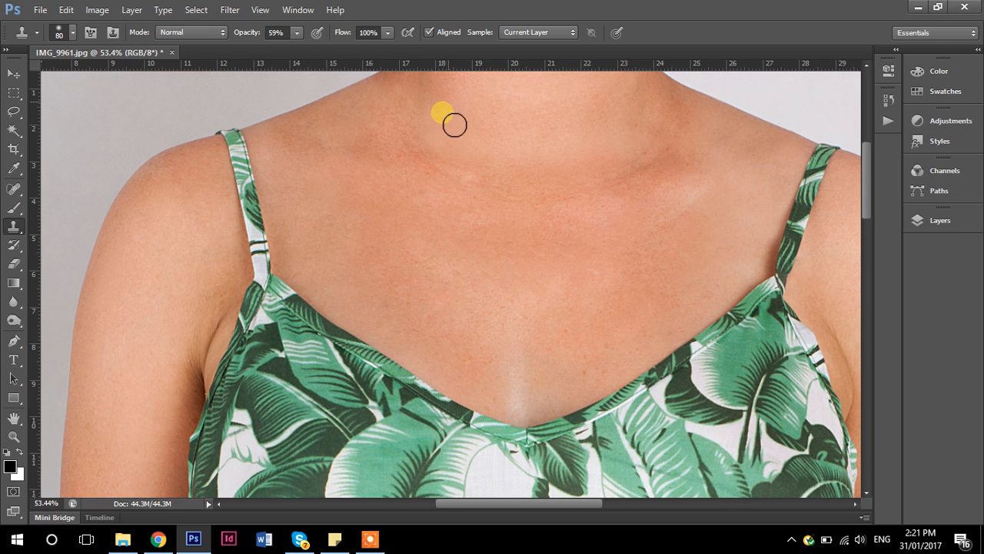
scroll(566, 197, down, 5)
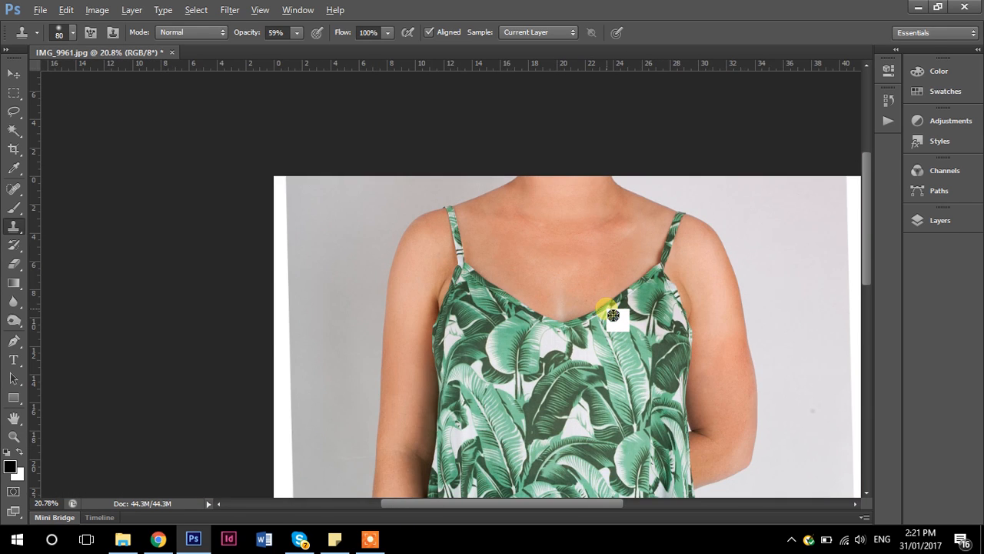
scroll(613, 315, down, 4)
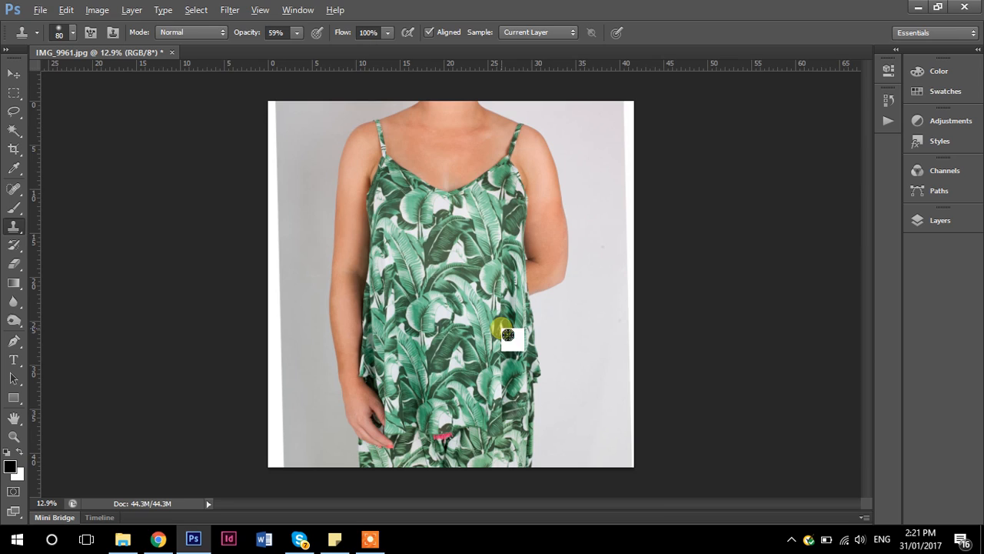
scroll(452, 173, up, 2)
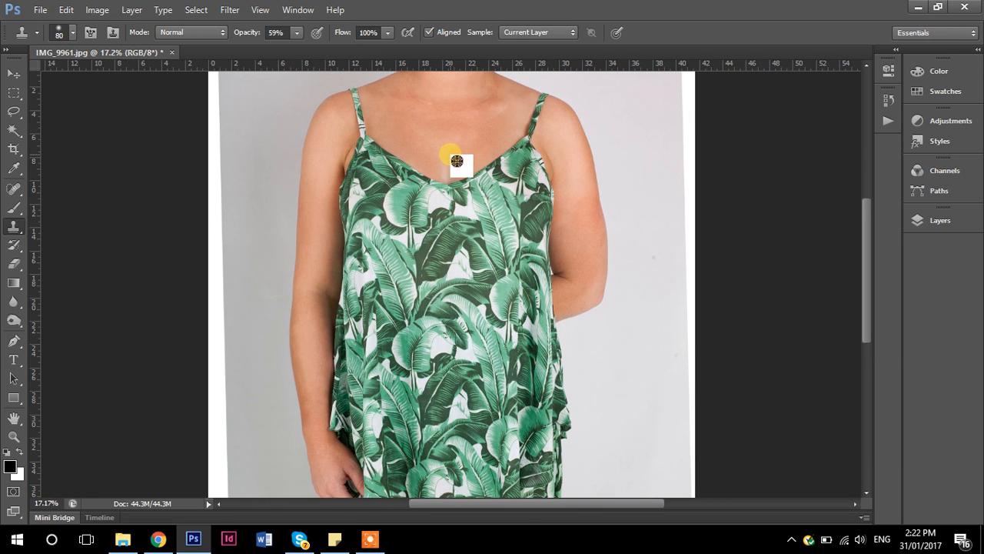
scroll(457, 160, up, 4)
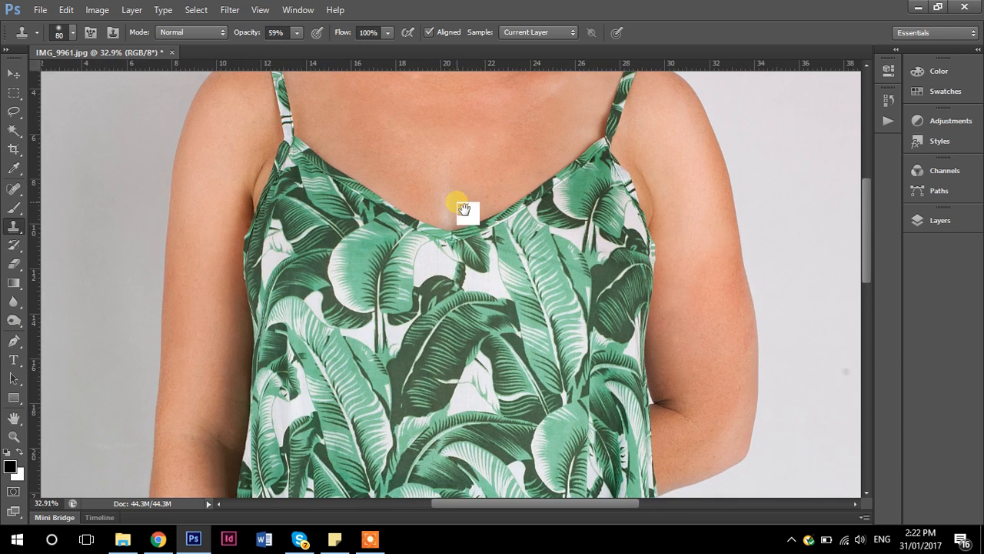
scroll(464, 209, down, 1)
scroll(437, 241, up, 2)
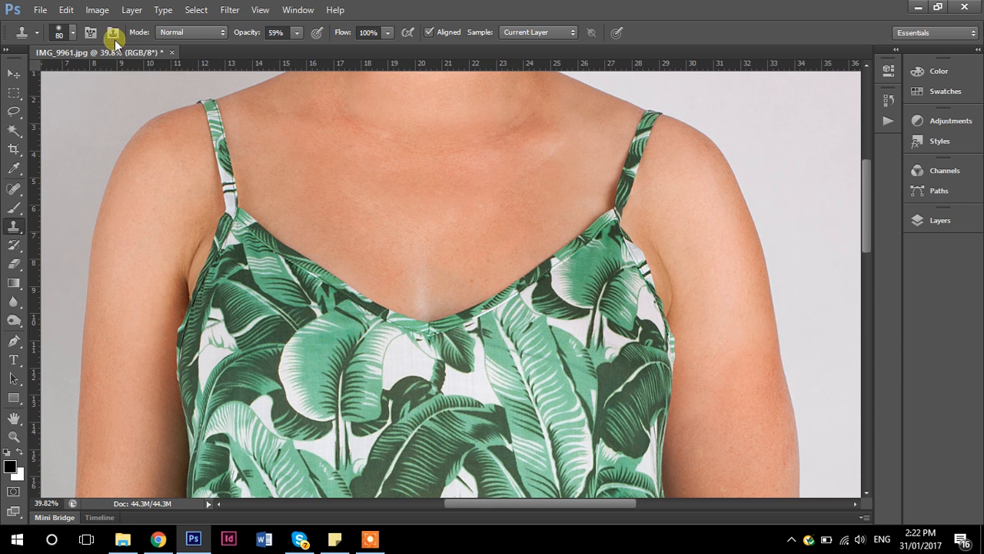
click(73, 38)
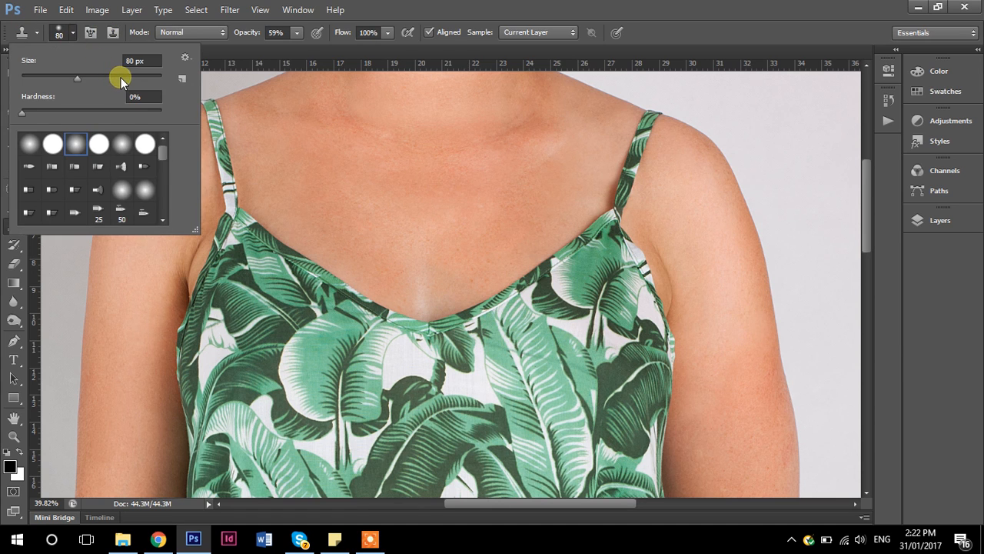
click(123, 78)
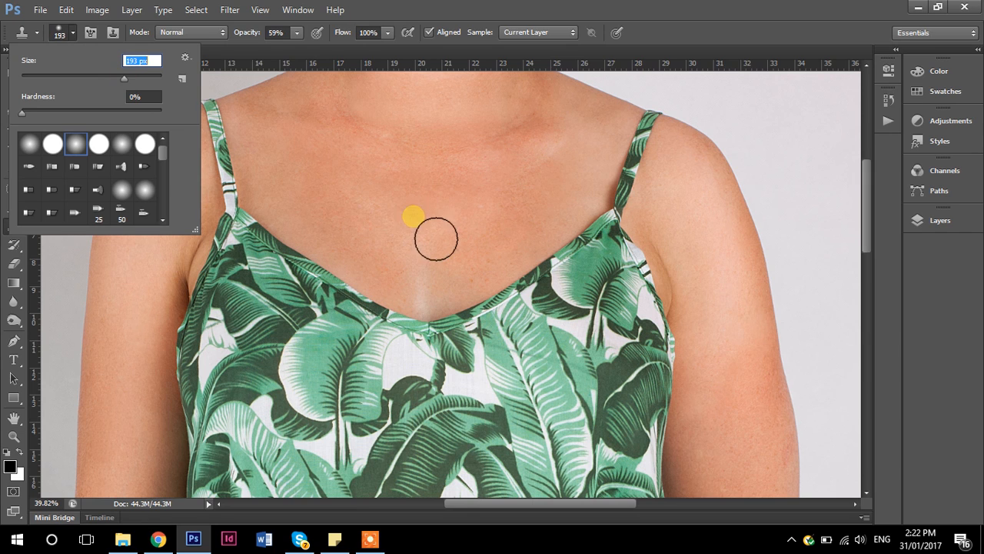
click(297, 33)
click(271, 50)
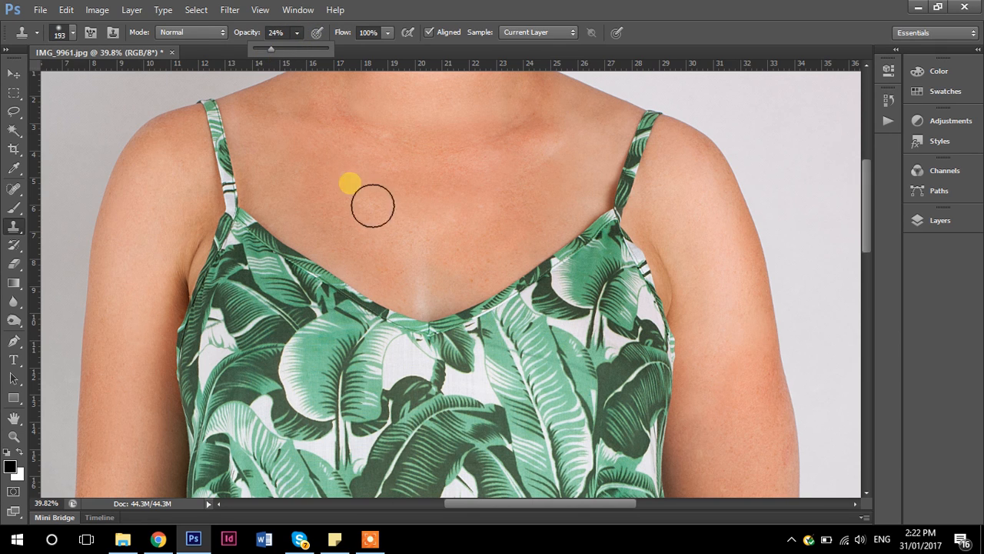
- Clone smooth skin softly over the uneven, reddish patches across the centre and right side of the chest
alt+click(422, 229)
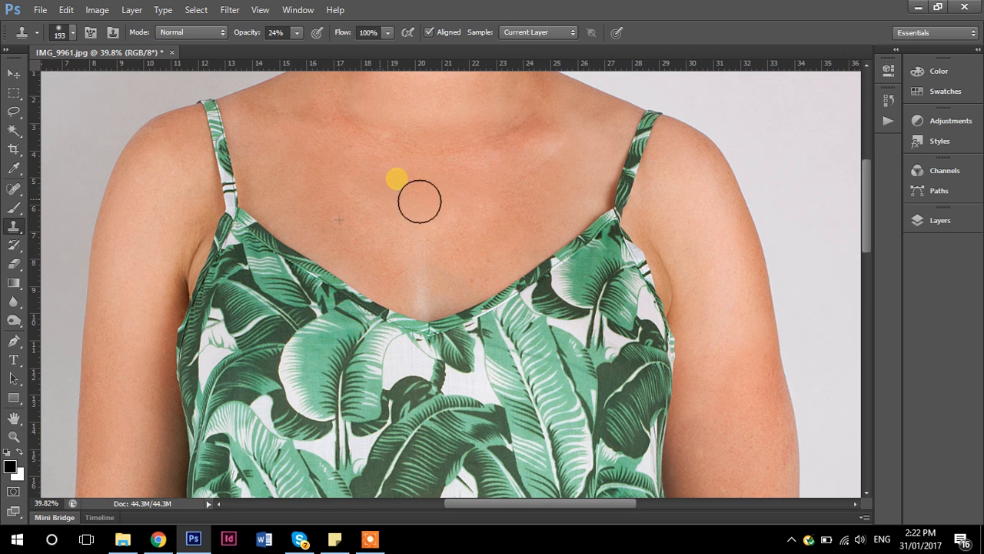
alt+click(356, 202)
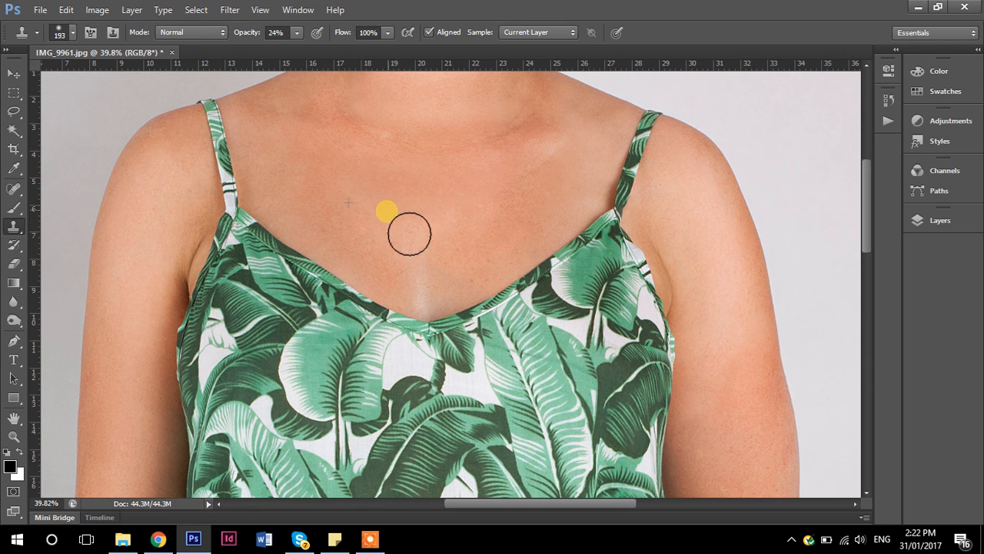
alt+click(497, 208)
click(479, 258)
click(506, 213)
click(448, 222)
alt+click(531, 242)
alt+click(464, 208)
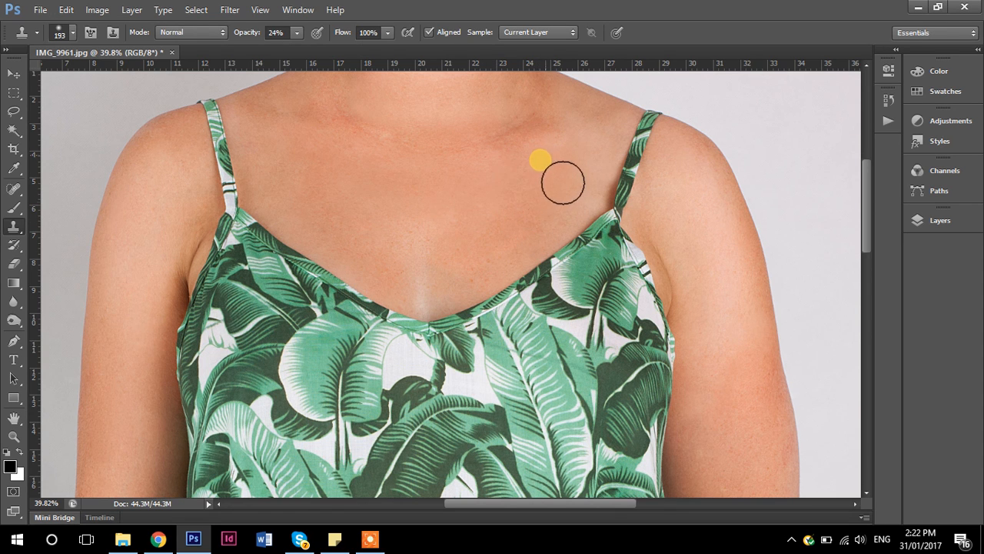
- Examine the retouched chest and arms up close and across the whole photo for remaining uneven skin
scroll(490, 257, down, 1)
scroll(605, 327, down, 3)
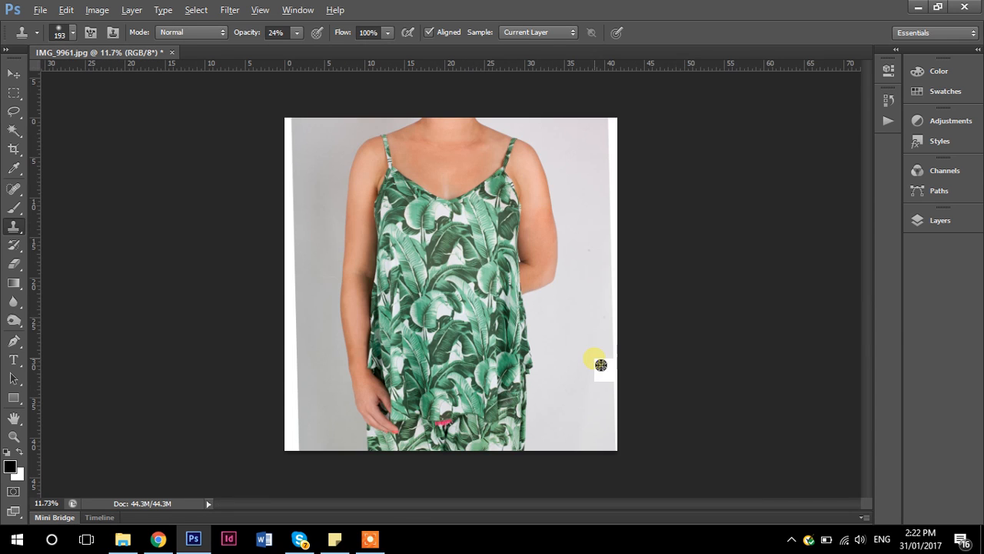
scroll(471, 137, up, 3)
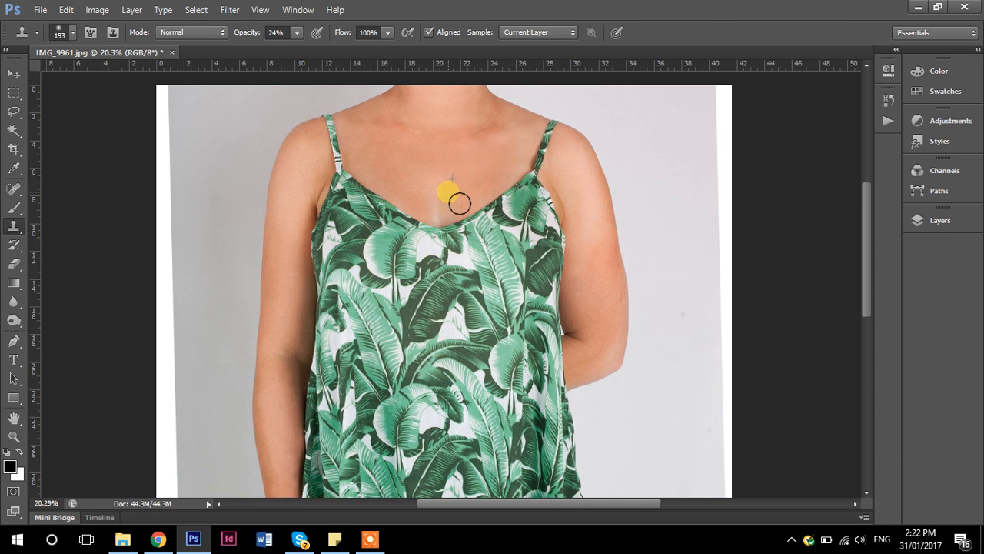
scroll(629, 273, down, 2)
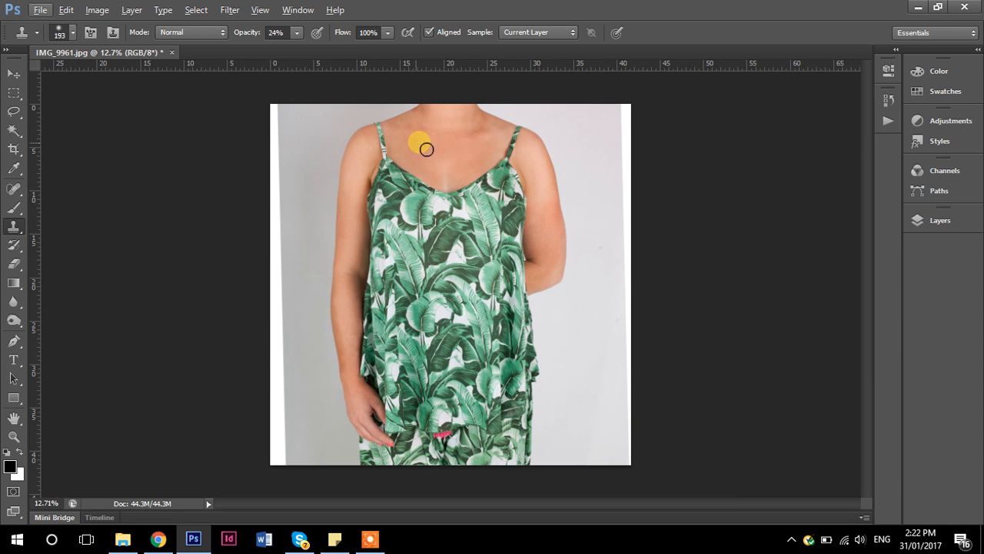
scroll(547, 264, down, 1)
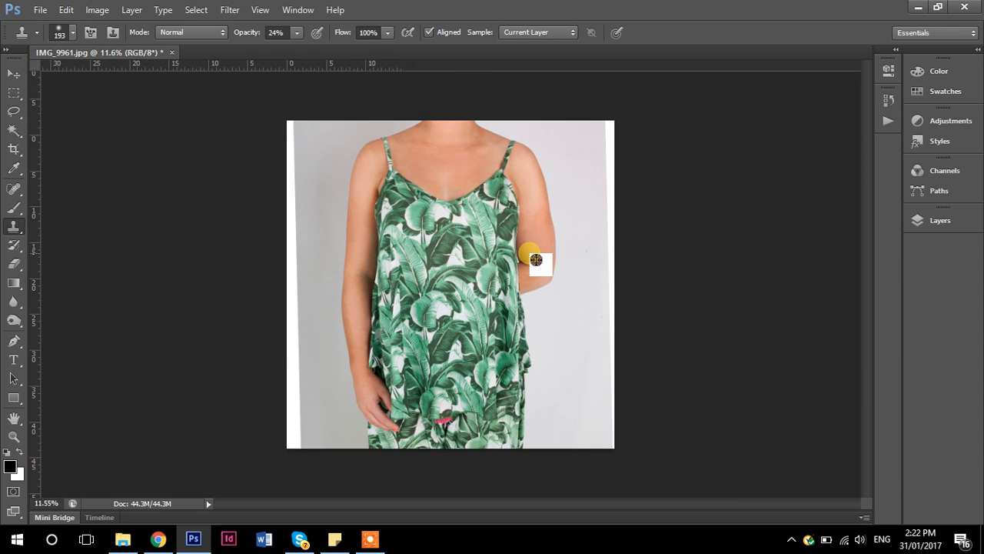
scroll(536, 260, up, 2)
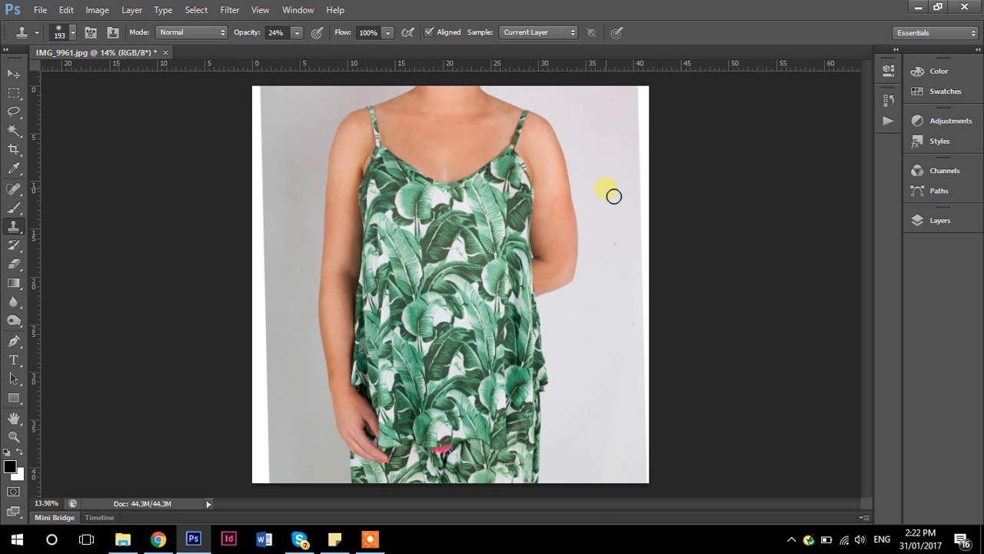
click(370, 538)
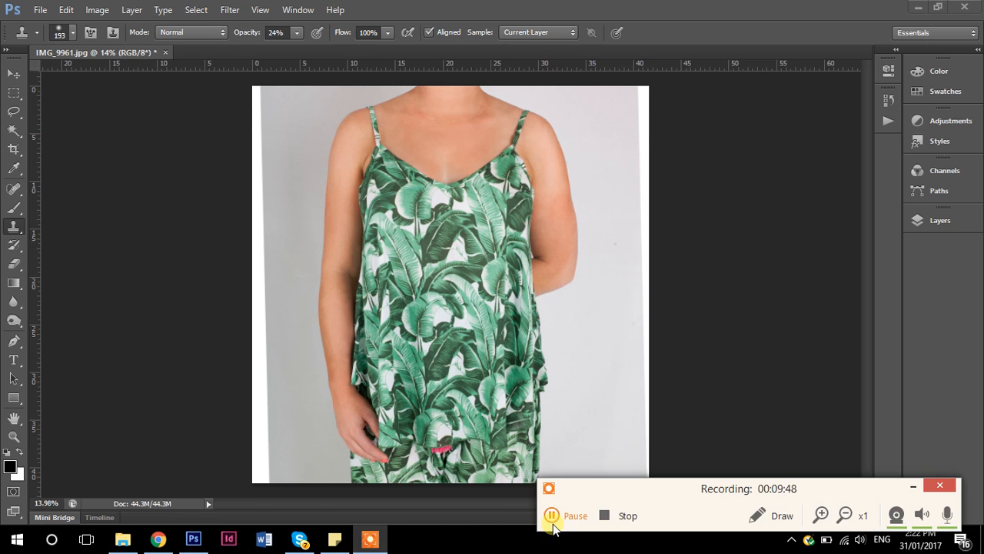